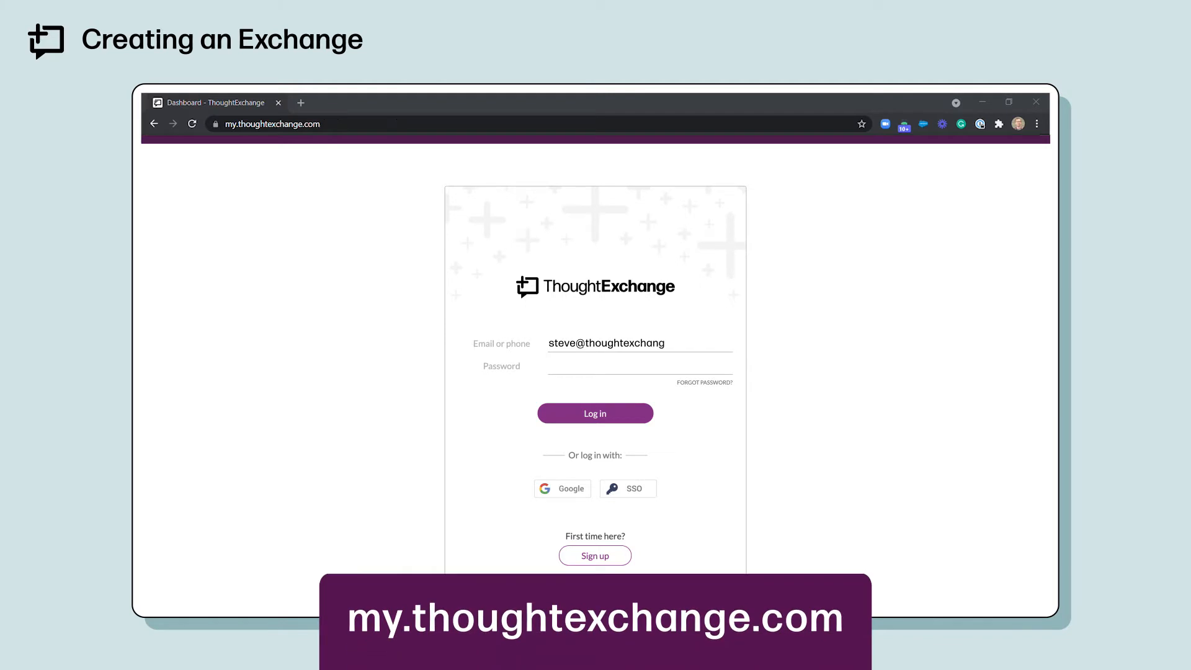
- Enter the account password and log in to ThoughtExchange
{"action": "key", "text": "Tab"}
{"action": "type", "text": "••••••••"}
{"action": "key", "text": "Return"}
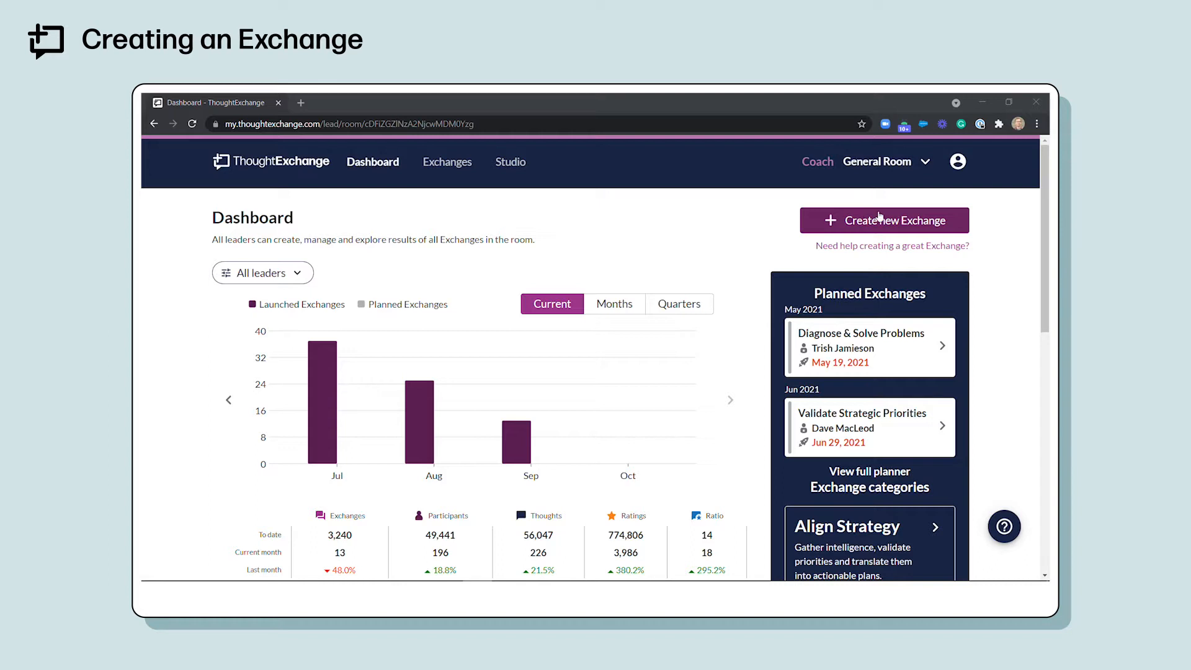
- Create a new Exchange and set its title to Change Implementation
{"action": "left_click", "coordinate": [876, 220]}
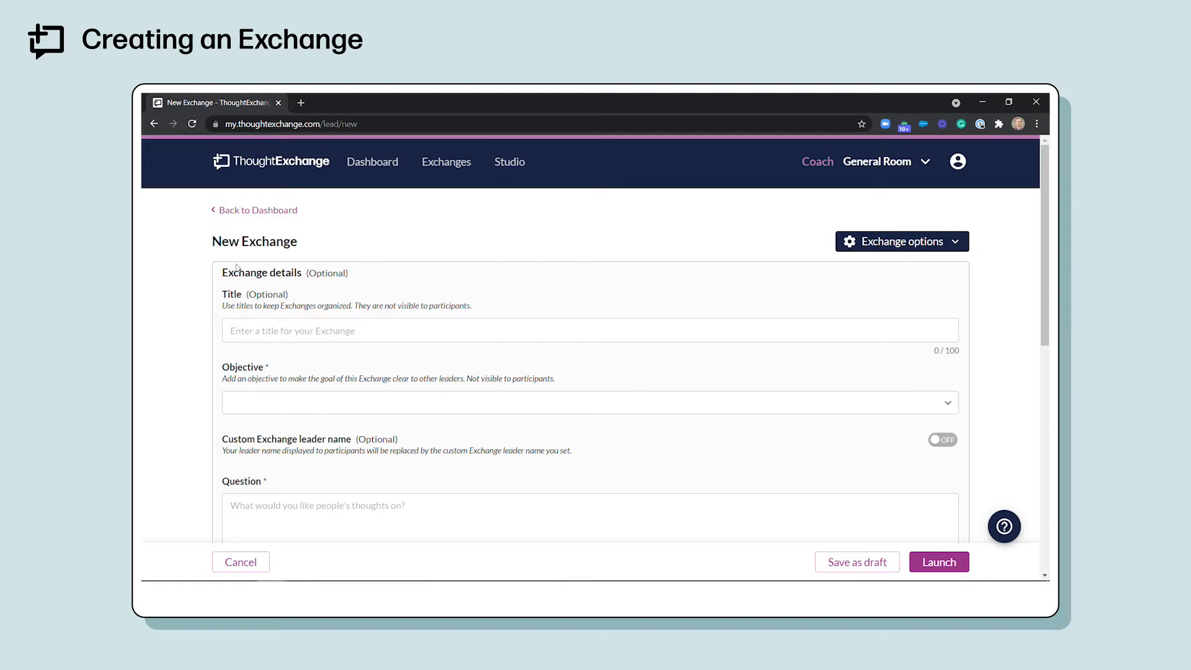
{"action": "left_click", "coordinate": [266, 342]}
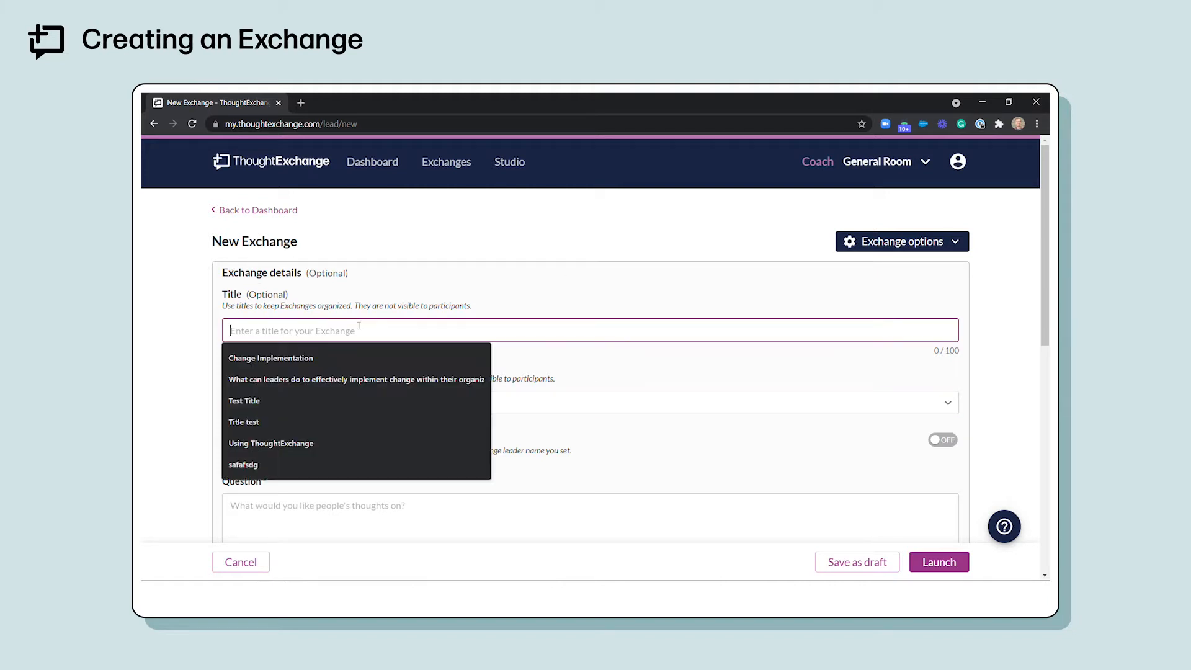
{"action": "left_click", "coordinate": [329, 358]}
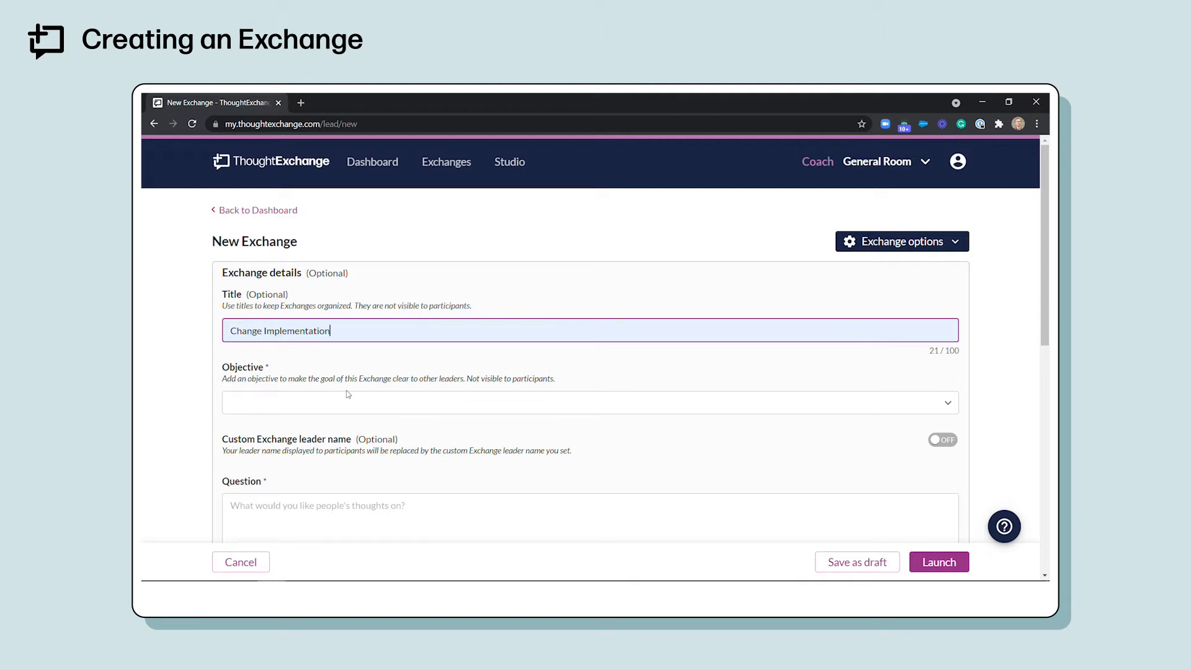
- Set the Exchange's objective to Roll Out Program or Process
{"action": "left_click", "coordinate": [346, 397]}
{"action": "scroll", "coordinate": [349, 471], "scroll_direction": "down", "scroll_amount": 3}
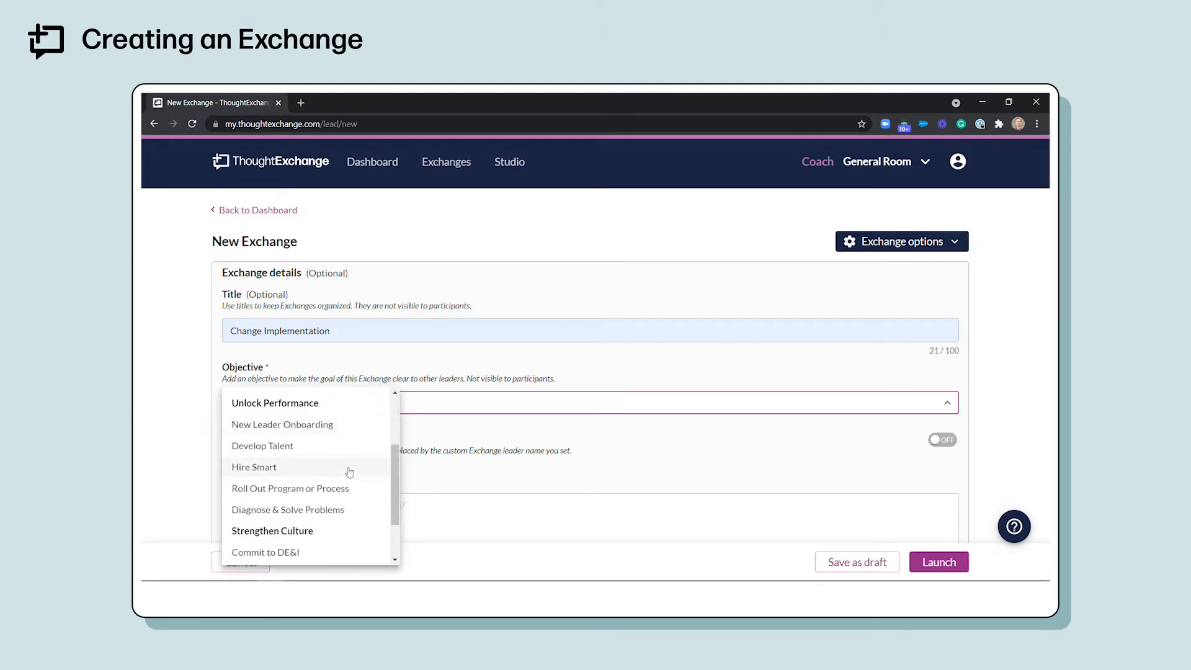
{"action": "scroll", "coordinate": [349, 473], "scroll_direction": "down", "scroll_amount": 2}
{"action": "scroll", "coordinate": [349, 471], "scroll_direction": "up", "scroll_amount": 1}
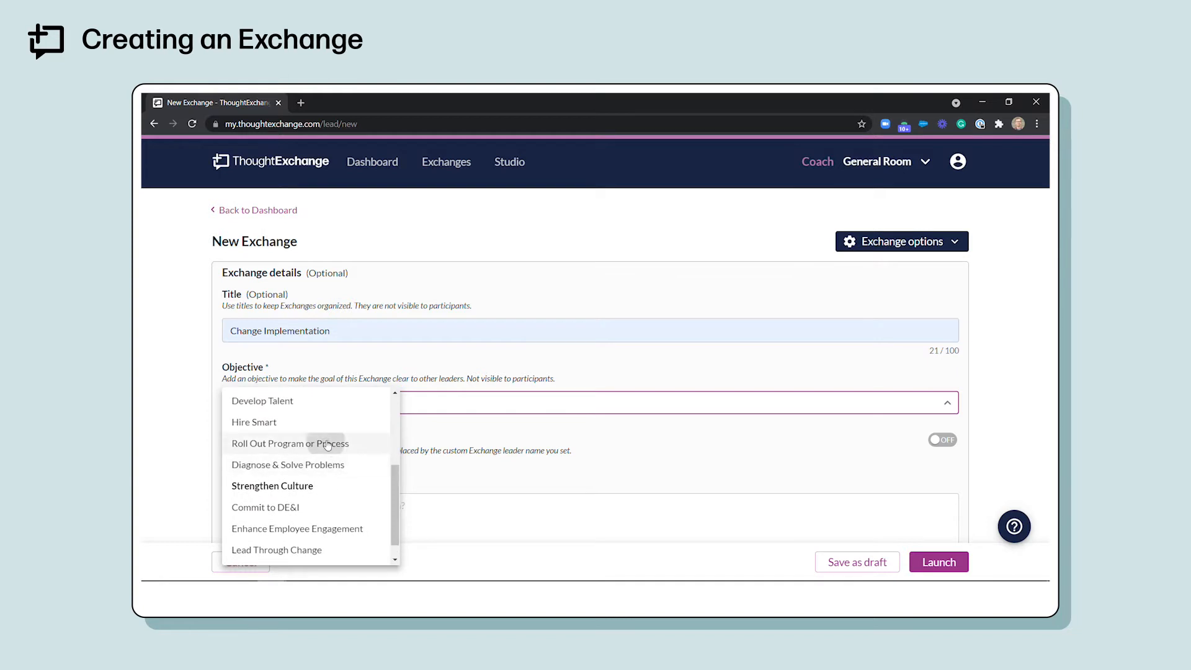
{"action": "left_click", "coordinate": [333, 443]}
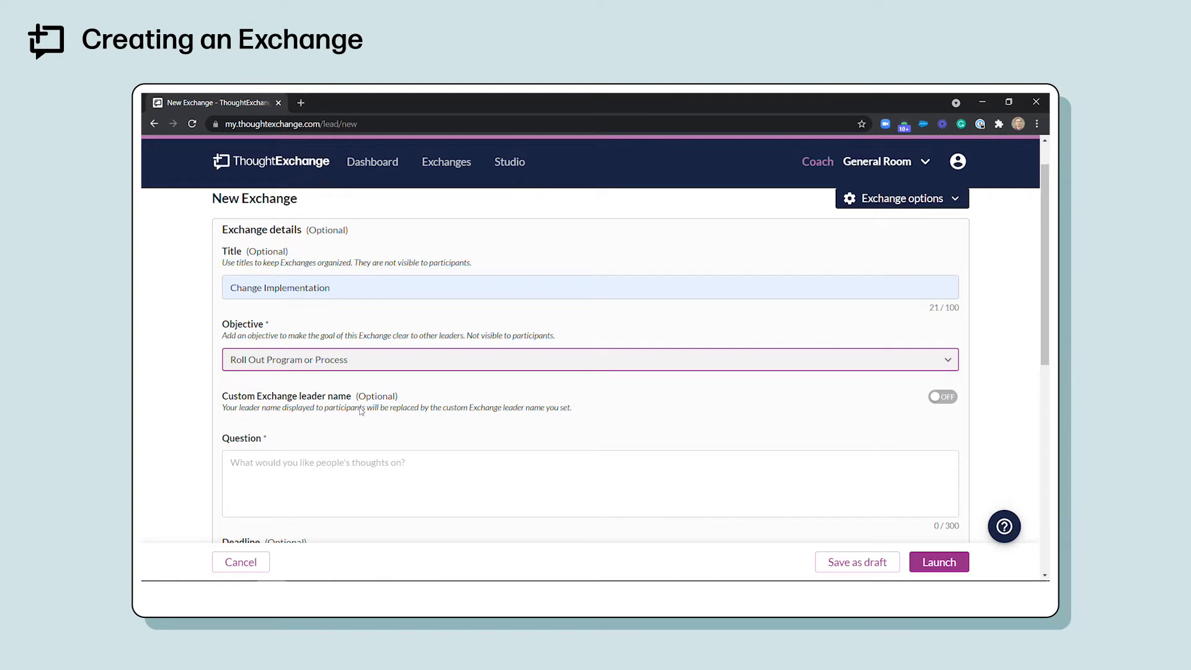
- Enable the custom Exchange leader name and set it to People Team
{"action": "left_click", "coordinate": [949, 398]}
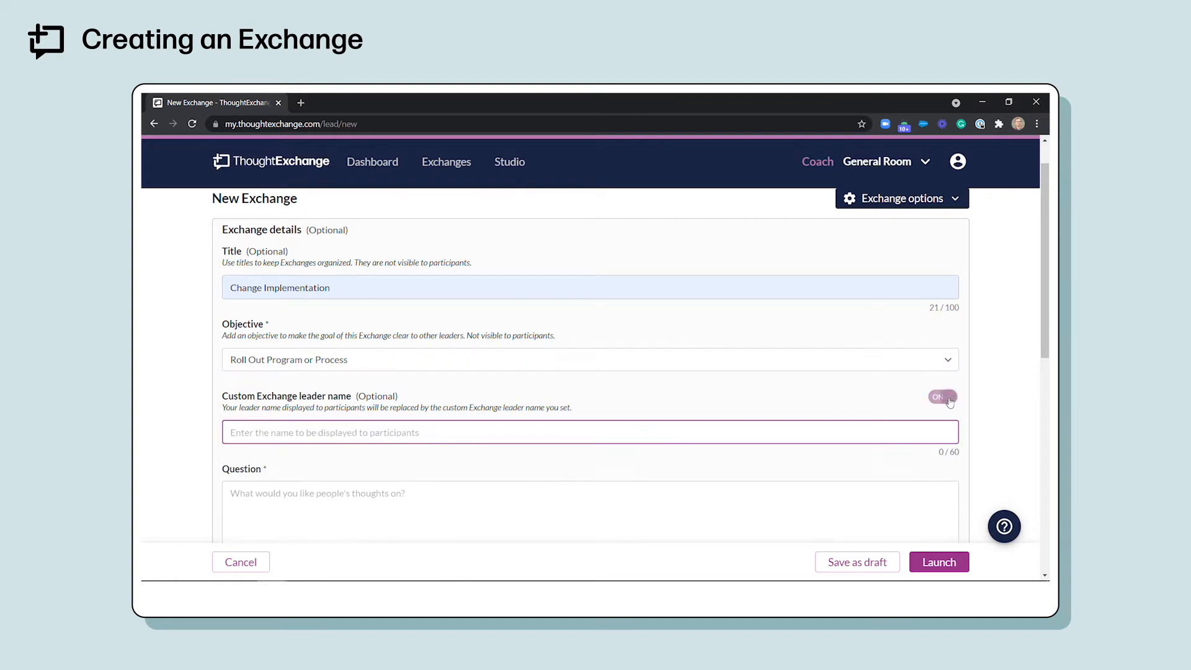
{"action": "left_click", "coordinate": [563, 425]}
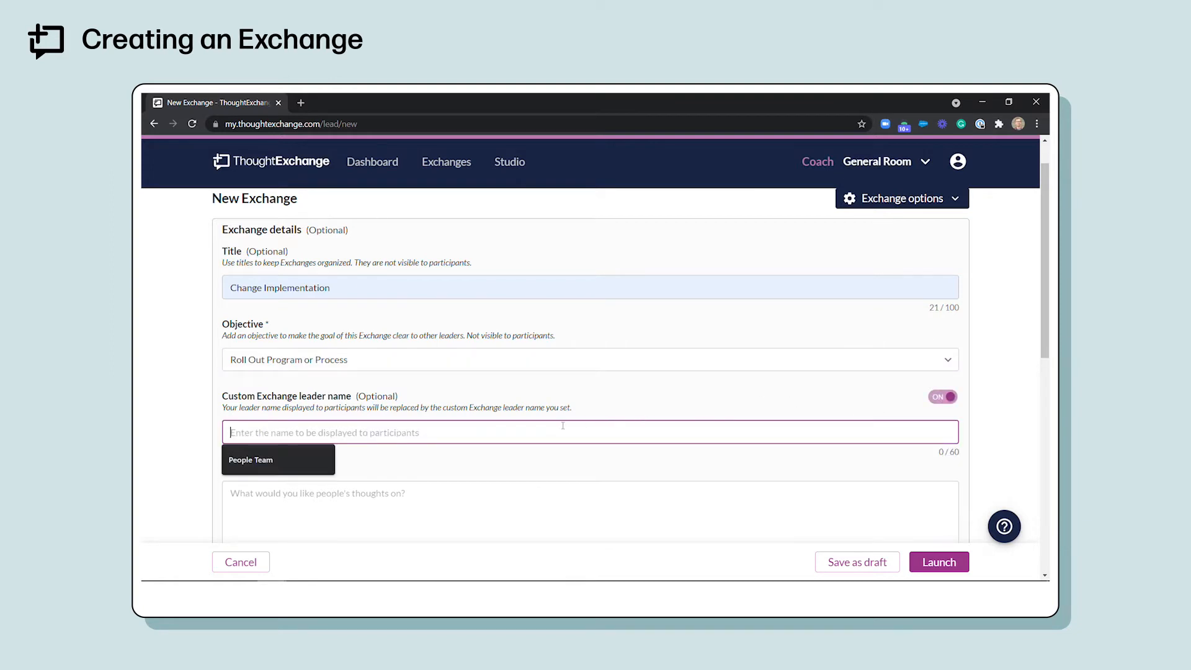
{"action": "left_click", "coordinate": [299, 462]}
{"action": "left_click", "coordinate": [523, 478]}
{"action": "scroll", "coordinate": [522, 474], "scroll_direction": "down", "scroll_amount": 1}
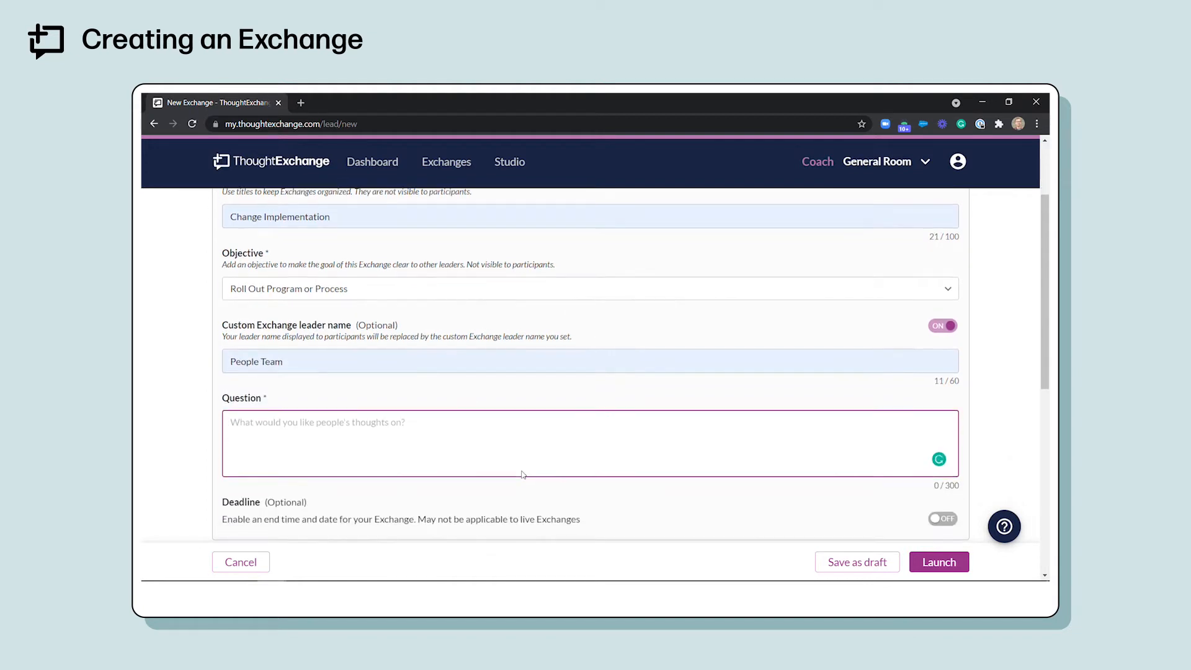
{"action": "scroll", "coordinate": [522, 475], "scroll_direction": "down", "scroll_amount": 2}
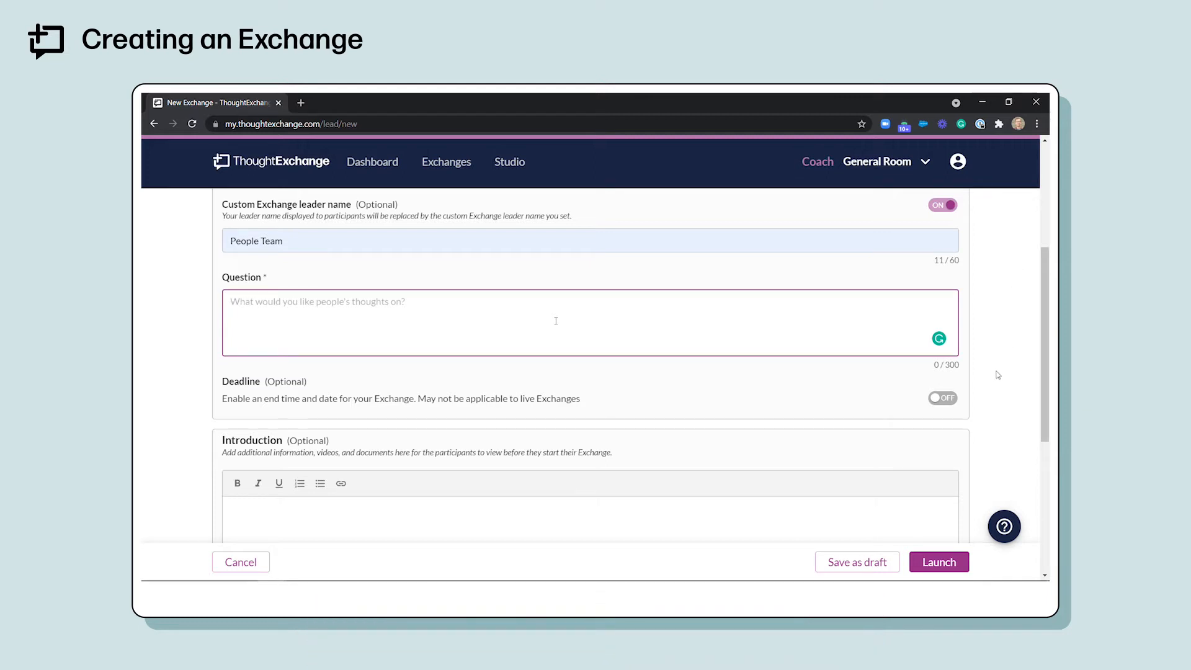
- Consult the help article Design a Great Question and the option for contacting support
{"action": "left_click", "coordinate": [1003, 527]}
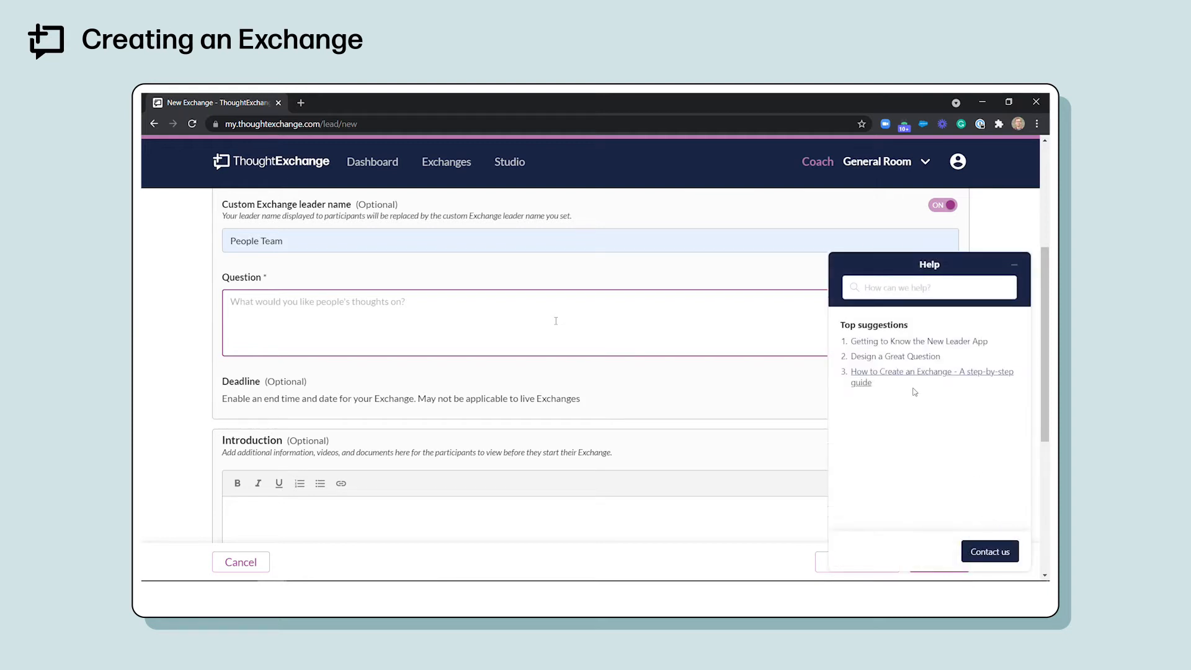
{"action": "left_click", "coordinate": [899, 358]}
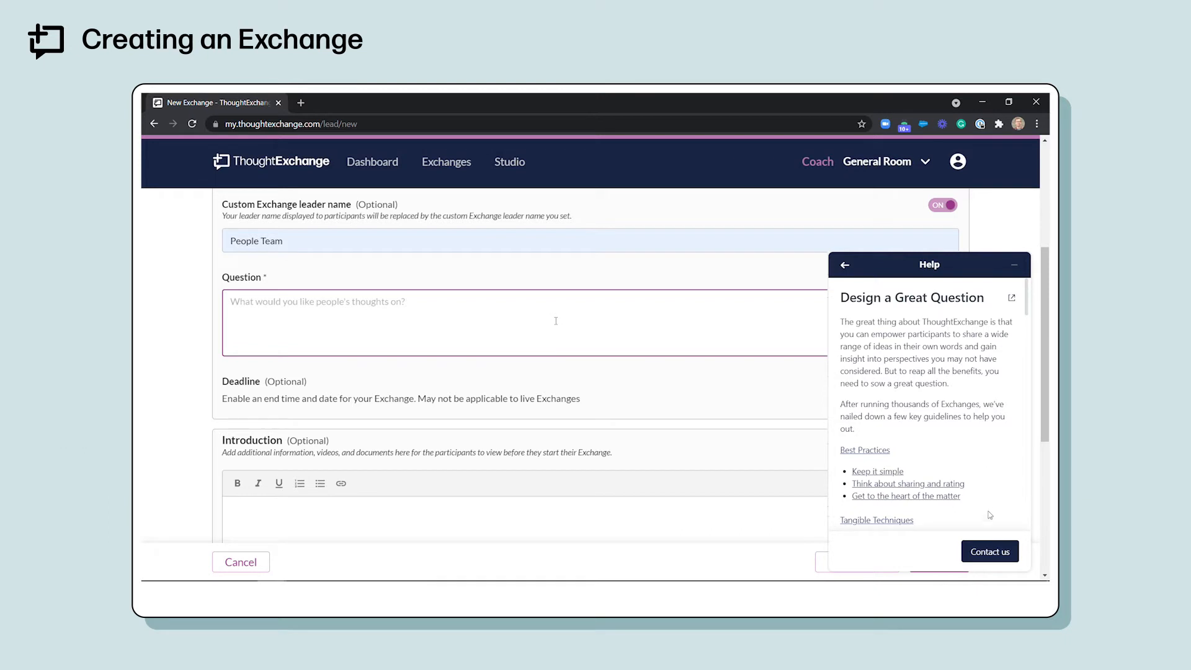
{"action": "left_click", "coordinate": [990, 553]}
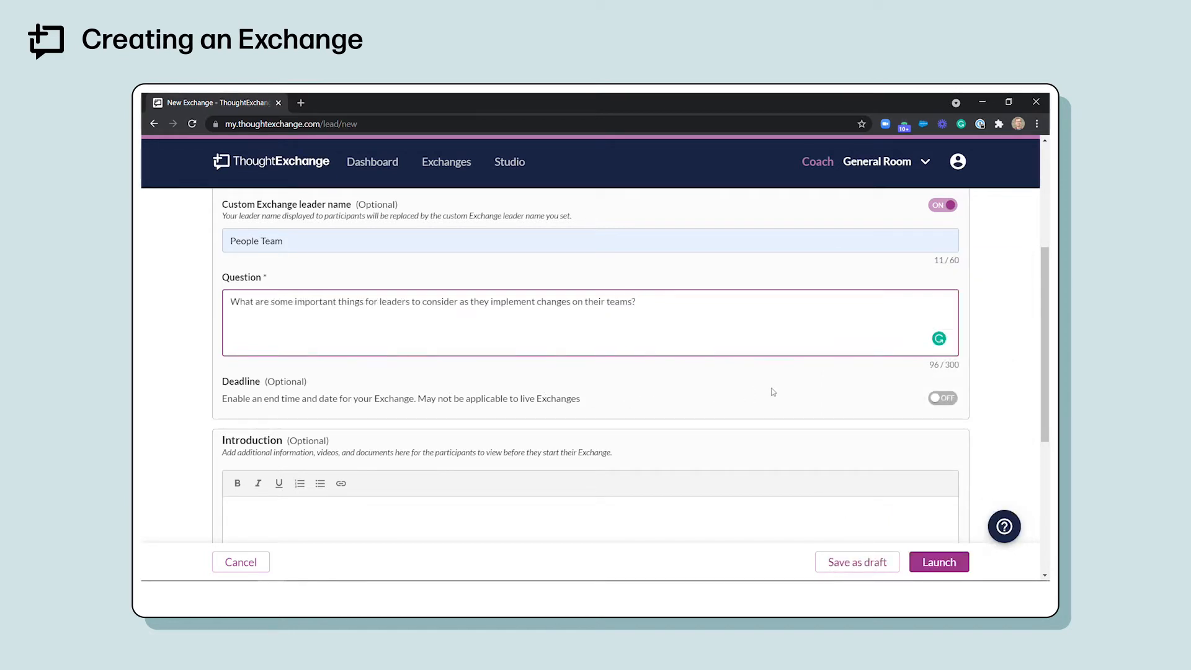
- Enable a deadline for the Exchange and set its date to September 29, 2021
{"action": "left_click", "coordinate": [943, 400]}
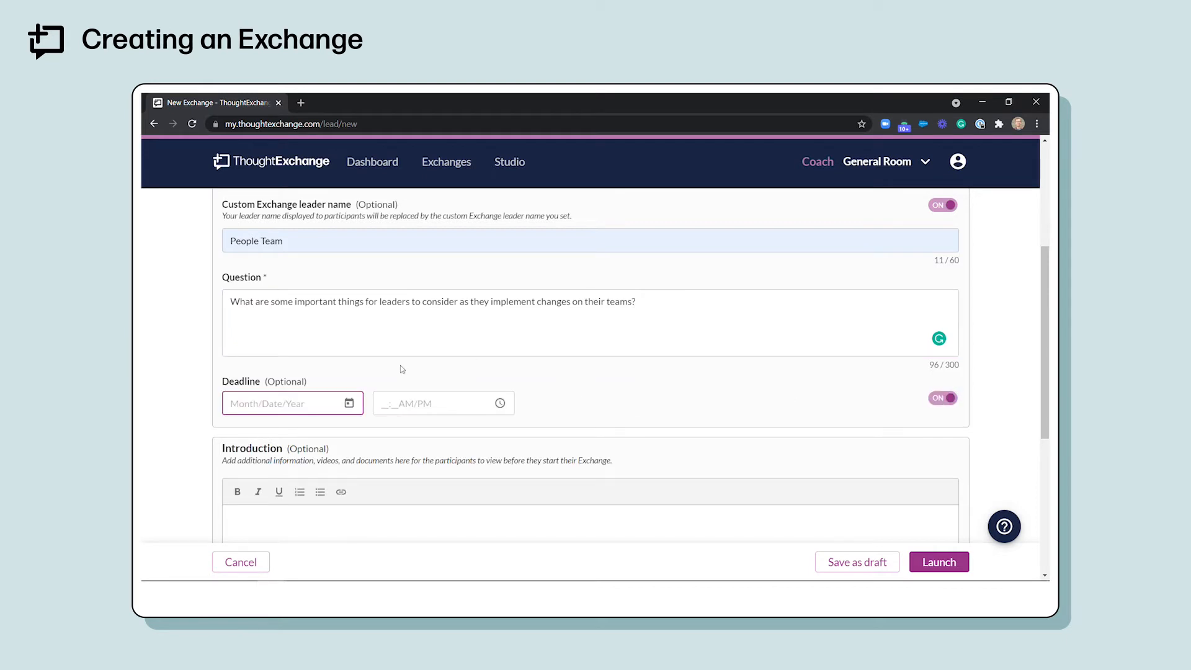
{"action": "left_click", "coordinate": [289, 402]}
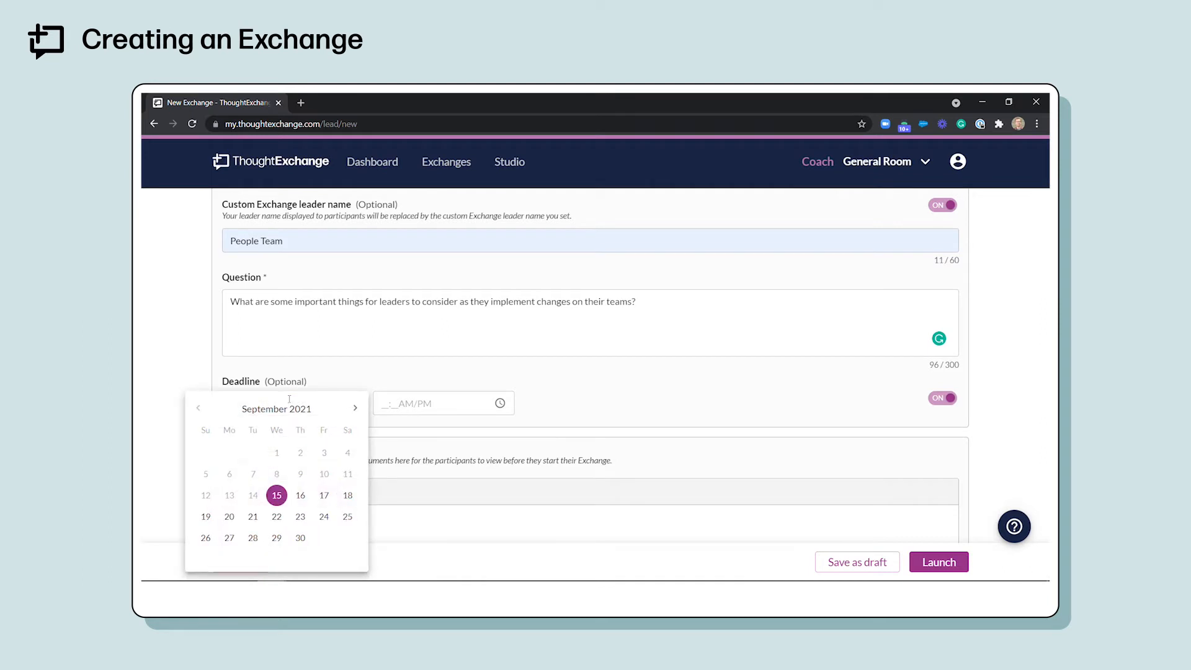
{"action": "left_click", "coordinate": [277, 537]}
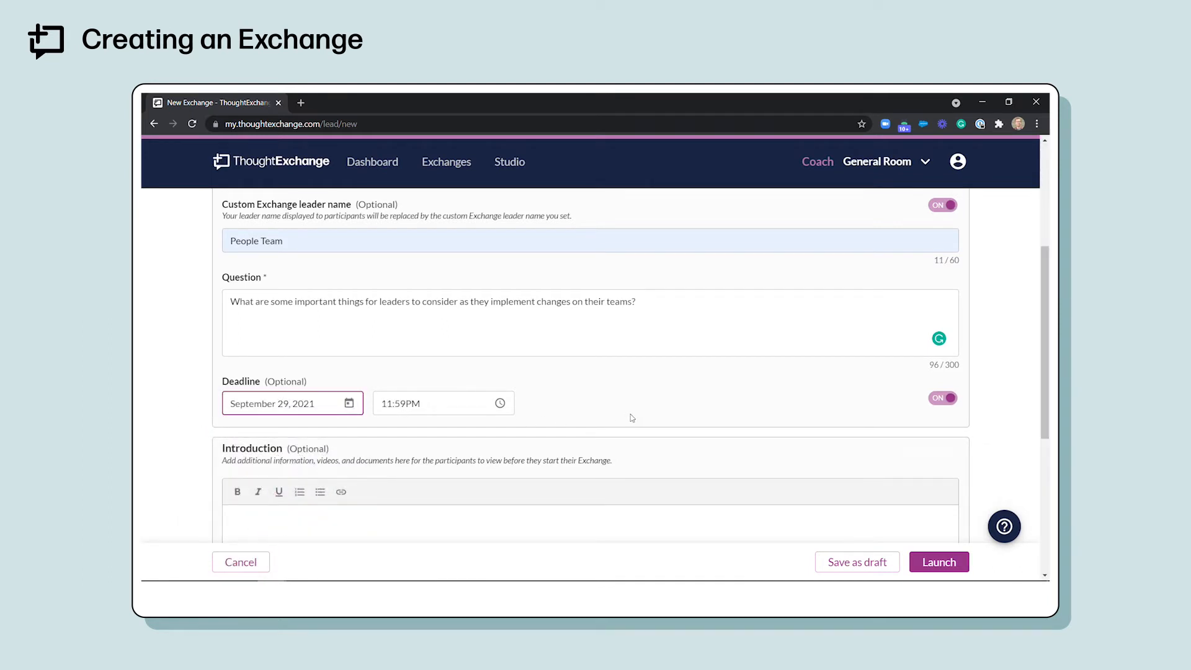
- Show which attachment types can be added to the introduction and close the list without choosing one
{"action": "scroll", "coordinate": [630, 416], "scroll_direction": "down", "scroll_amount": 3}
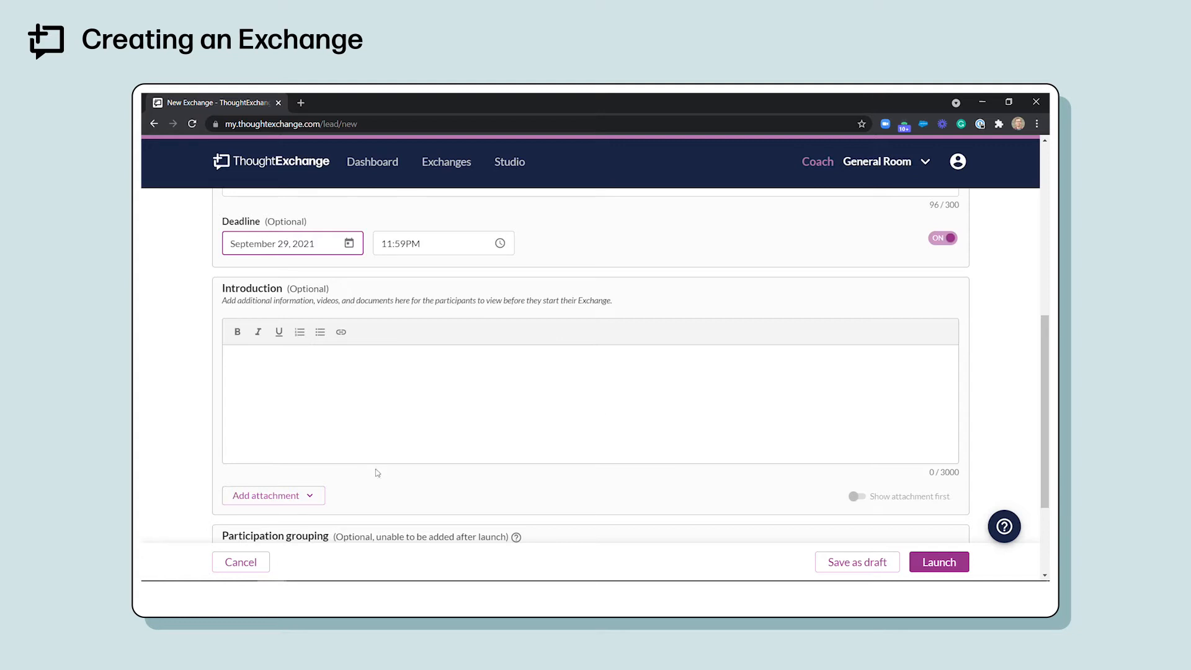
{"action": "left_click", "coordinate": [304, 500]}
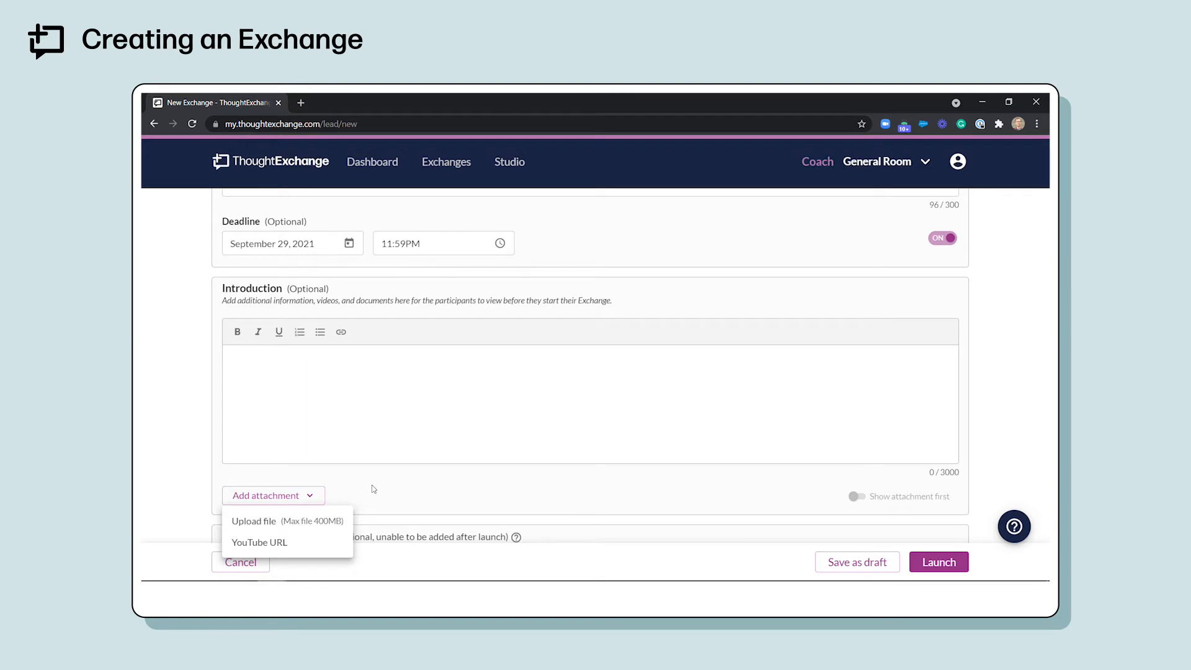
{"action": "left_click", "coordinate": [605, 471]}
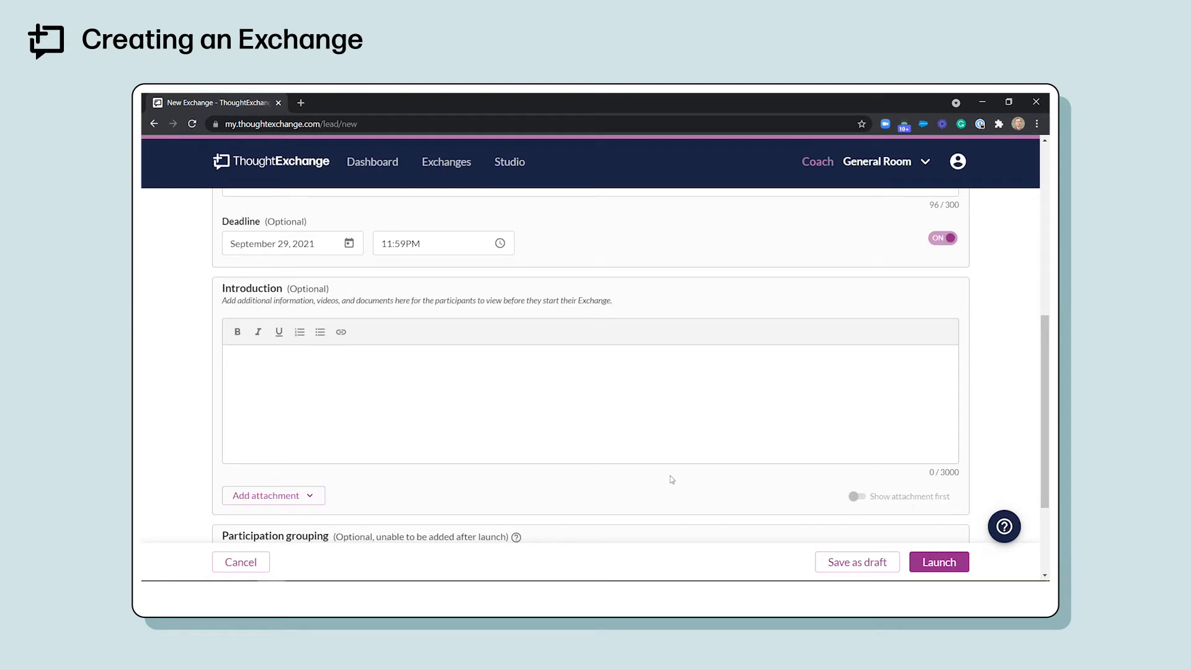
- Create a participation grouping question, "In which location do you work most often?", with the answers Location A, Location B and Location C
{"action": "scroll", "coordinate": [514, 466], "scroll_direction": "down", "scroll_amount": 3}
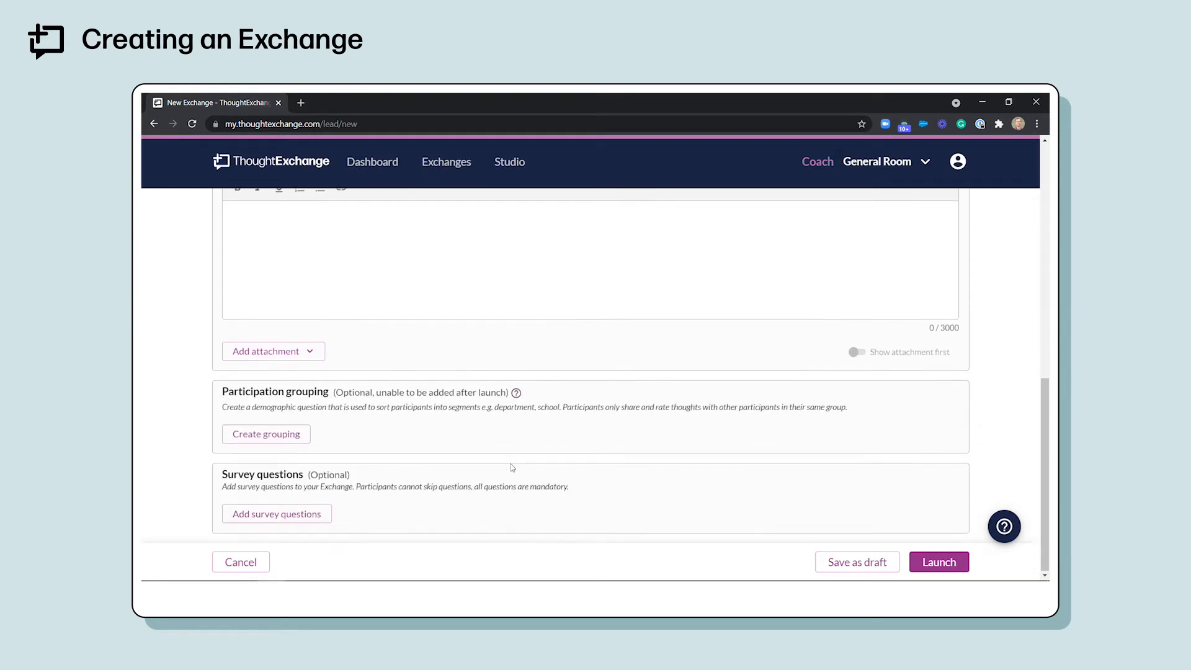
{"action": "left_click", "coordinate": [287, 436]}
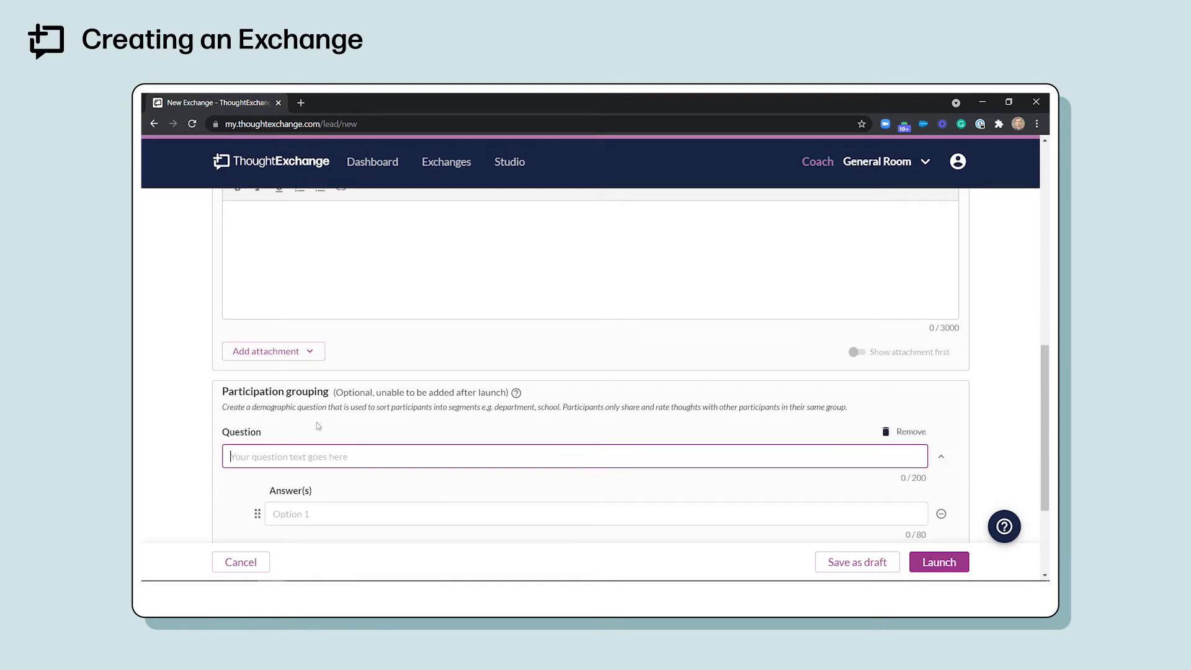
{"action": "scroll", "coordinate": [455, 417], "scroll_direction": "down", "scroll_amount": 2}
{"action": "scroll", "coordinate": [456, 420], "scroll_direction": "down", "scroll_amount": 1}
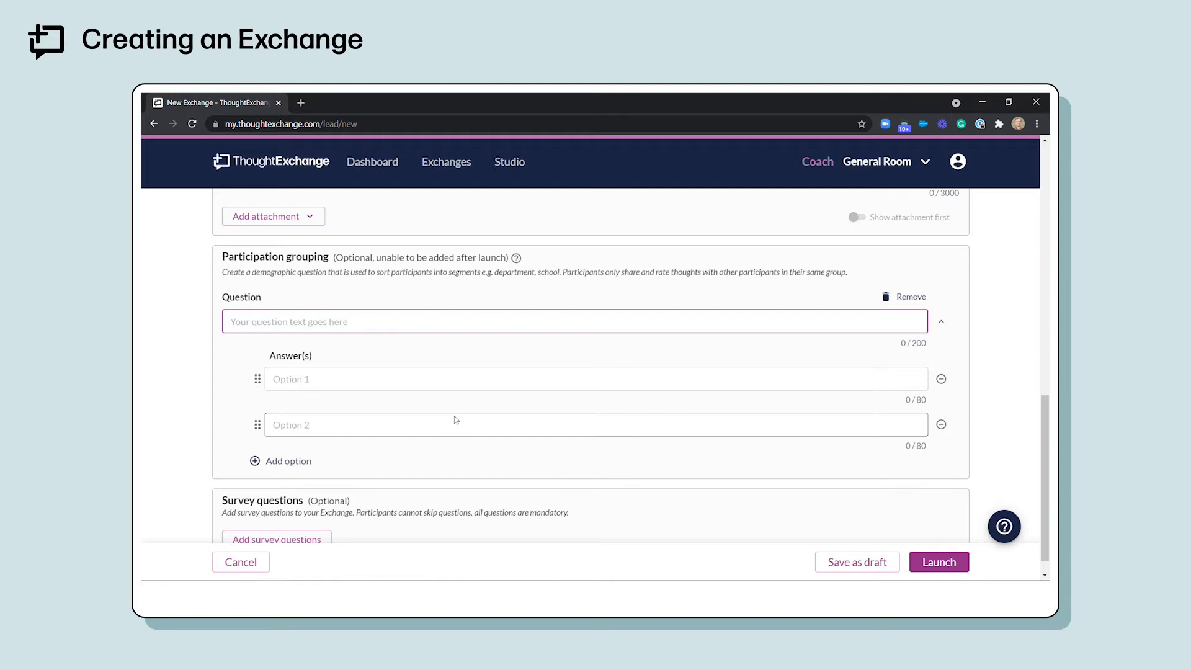
{"action": "key", "text": "Down"}
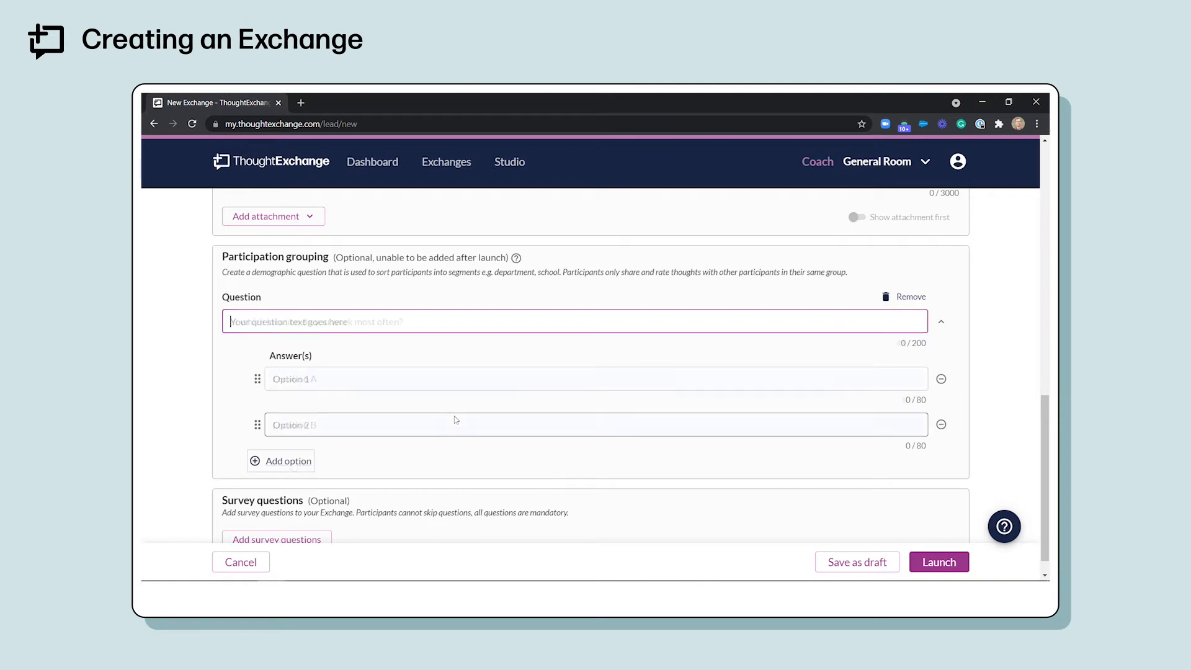
{"action": "key", "text": "Return"}
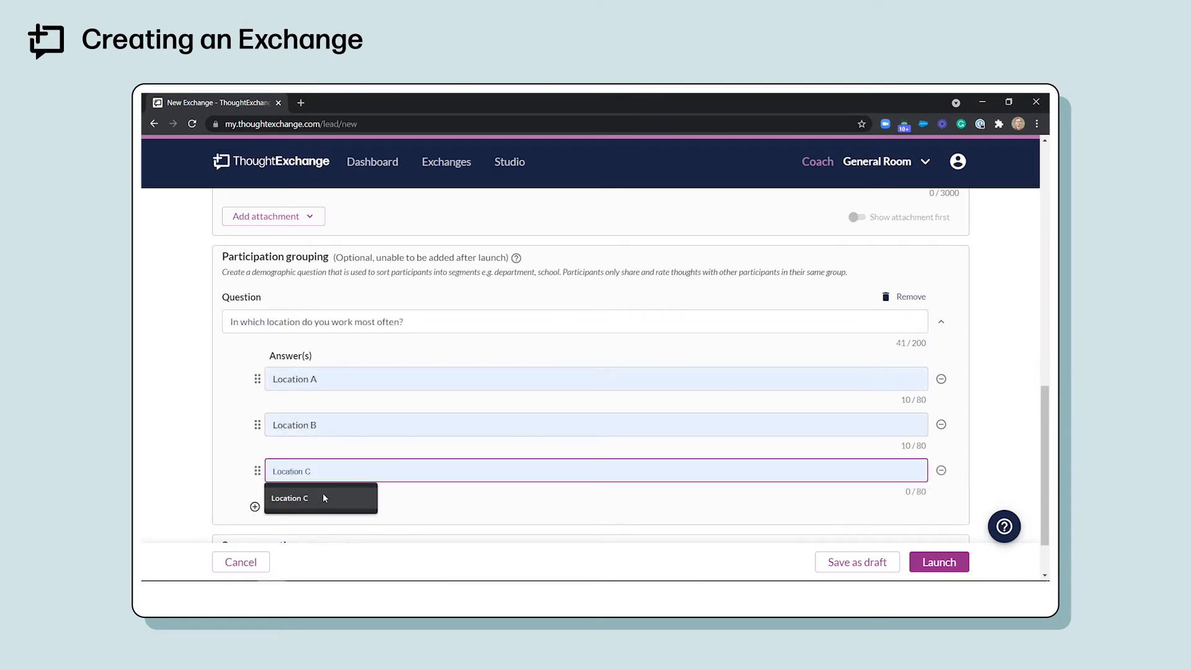
{"action": "left_click", "coordinate": [323, 492]}
{"action": "scroll", "coordinate": [404, 508], "scroll_direction": "down", "scroll_amount": 1}
{"action": "left_click", "coordinate": [591, 477]}
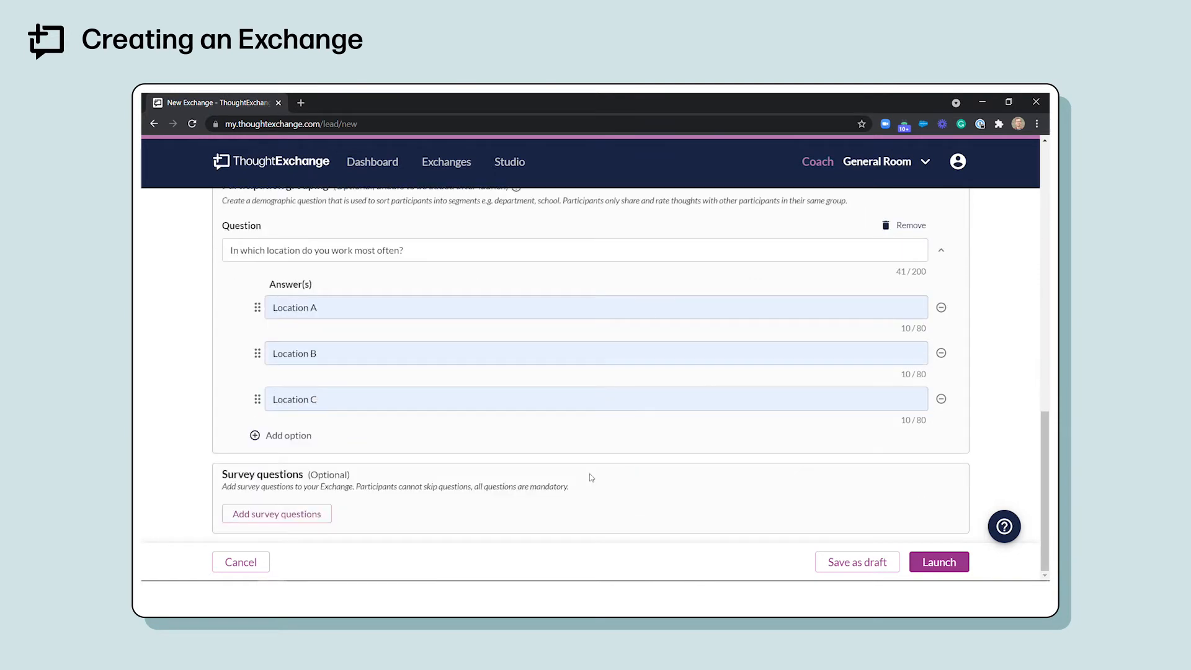
- Add a blank survey question with an 'other' answer option and allow multi-select answers for it
{"action": "left_click", "coordinate": [312, 515]}
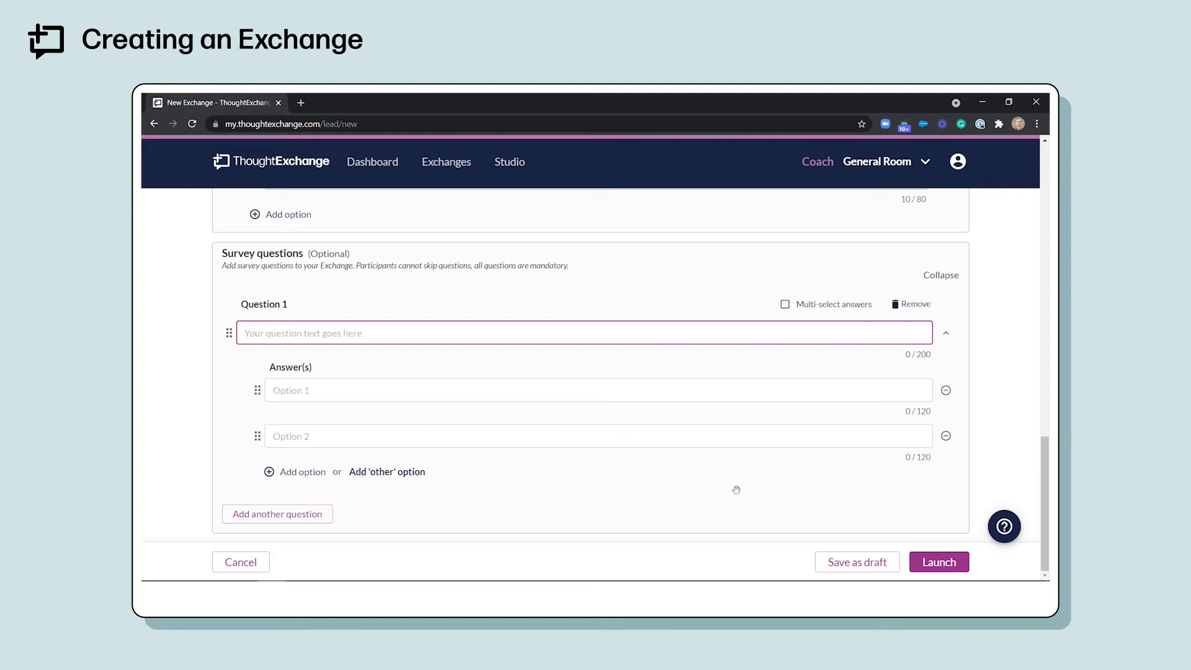
{"action": "left_click", "coordinate": [387, 475]}
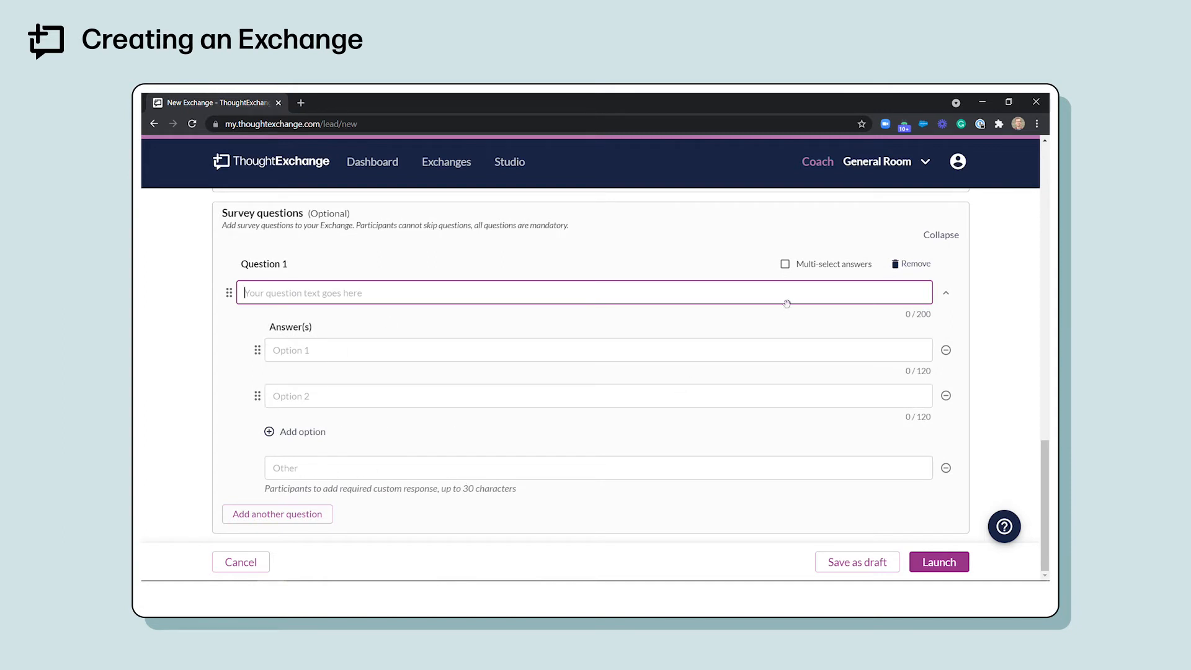
{"action": "left_click", "coordinate": [786, 265]}
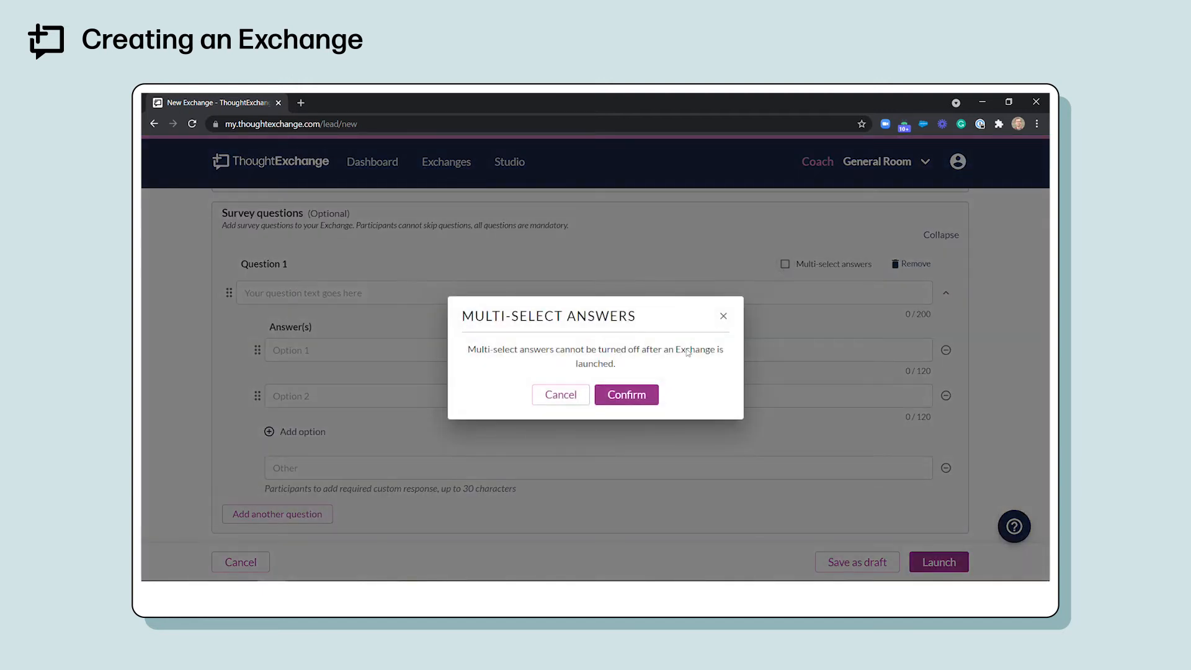
{"action": "left_click", "coordinate": [641, 395]}
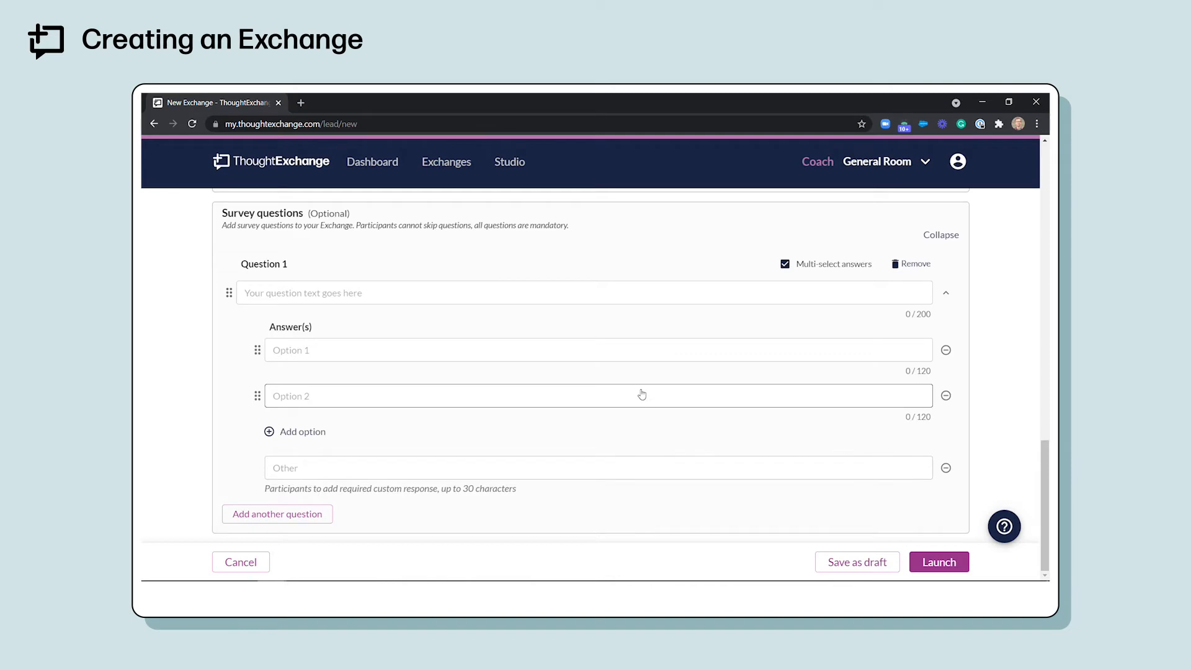
- In the Exchange settings, add Français as a supported language, turn on additional participation languages with Google Translate, and apply
{"action": "scroll", "coordinate": [865, 419], "scroll_direction": "up", "scroll_amount": 15}
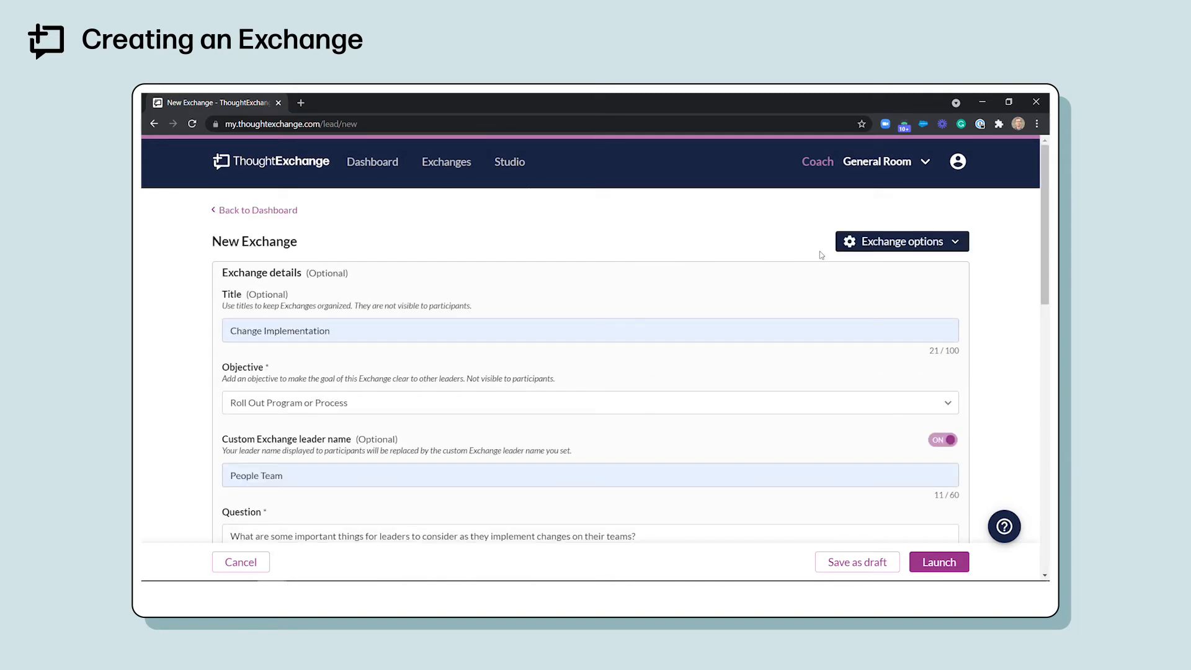
{"action": "left_click", "coordinate": [886, 244]}
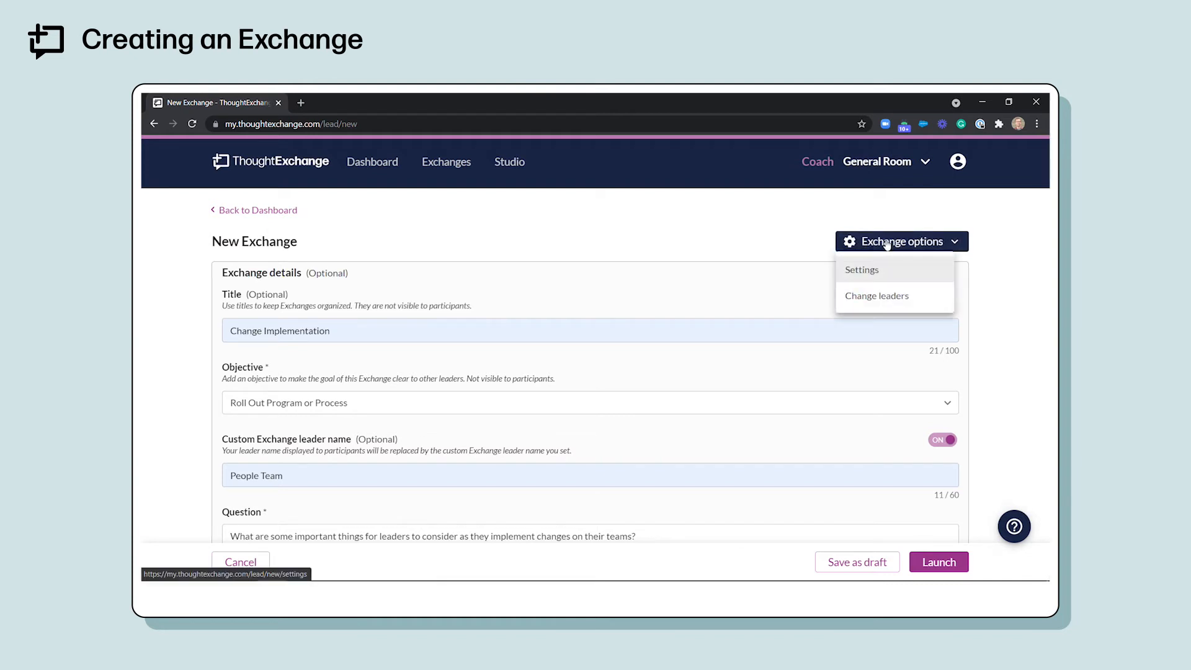
{"action": "left_click", "coordinate": [861, 271]}
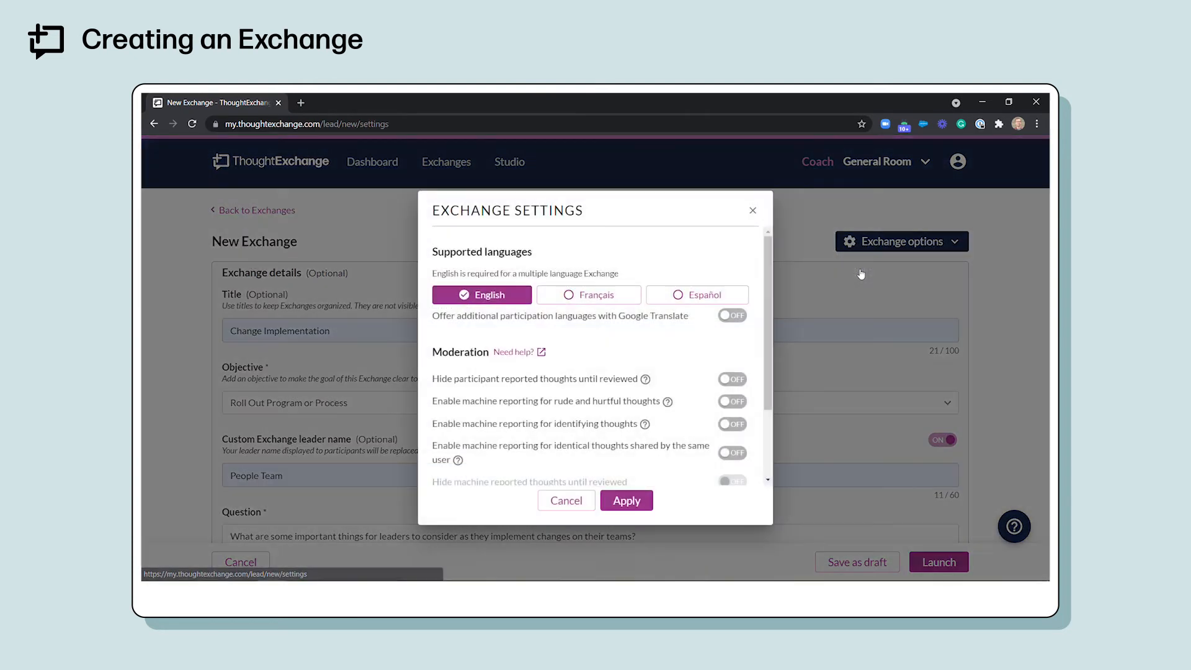
{"action": "left_click", "coordinate": [627, 296]}
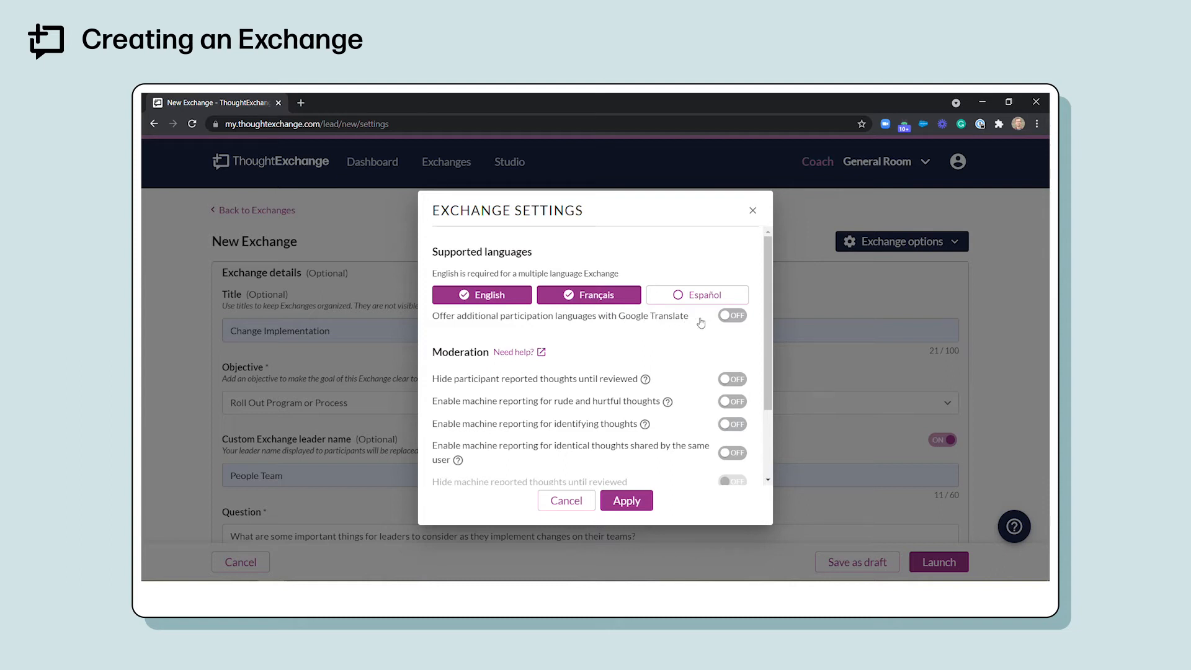
{"action": "left_click", "coordinate": [733, 322]}
{"action": "left_click", "coordinate": [626, 500]}
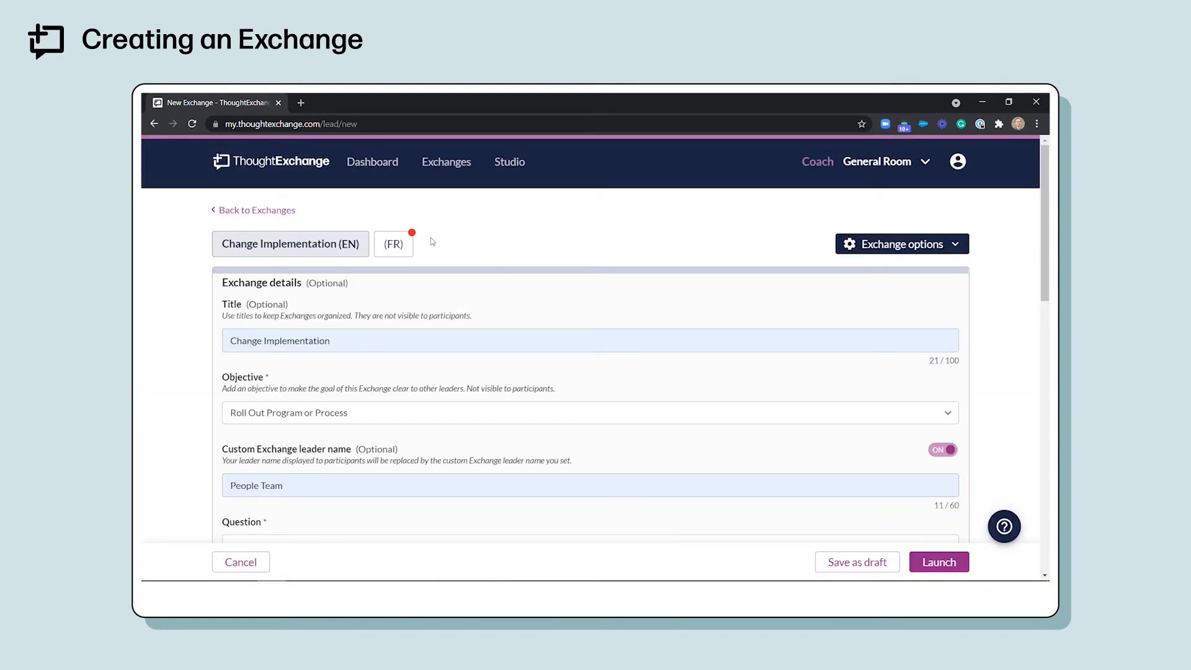
- View the Exchange's French version and the moderation help on hiding participant reported thoughts until reviewed, closing the Exchange settings with Apply
{"action": "left_click", "coordinate": [395, 248]}
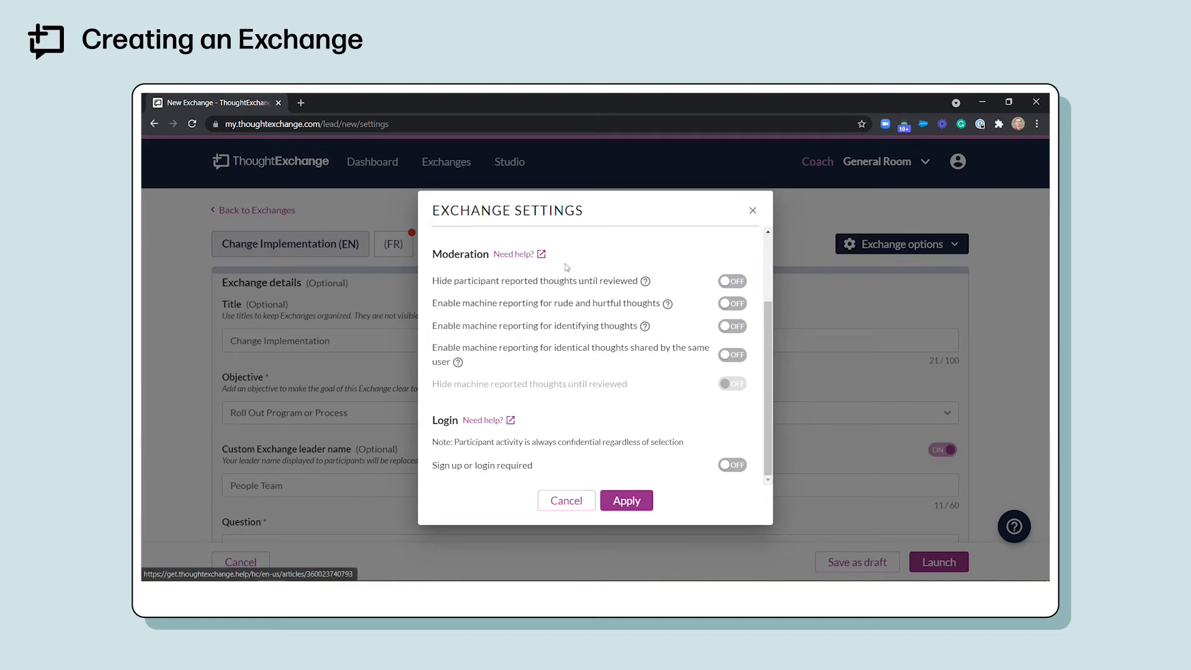
{"action": "left_click", "coordinate": [644, 282]}
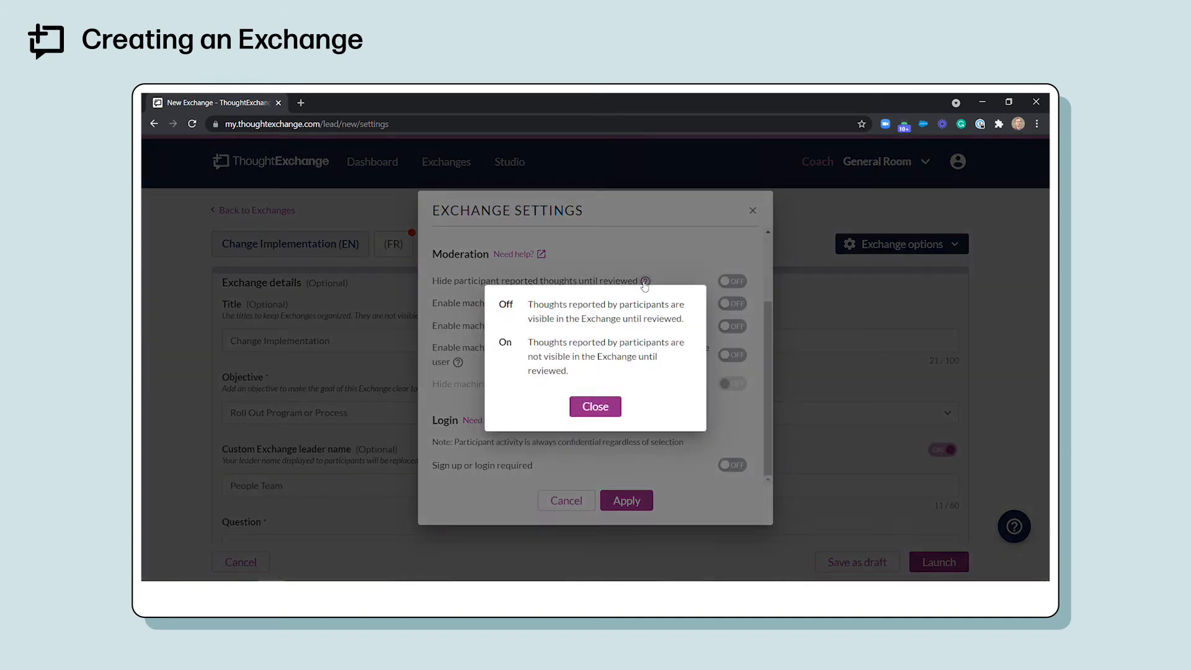
{"action": "left_click", "coordinate": [589, 408]}
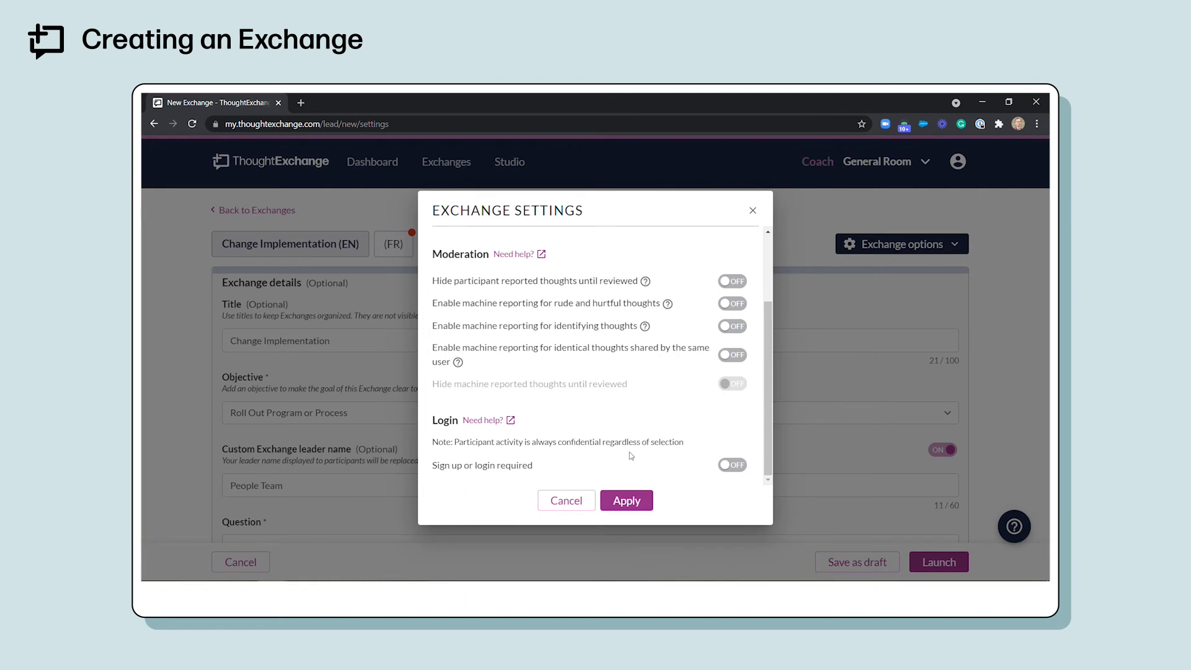
{"action": "left_click", "coordinate": [634, 503]}
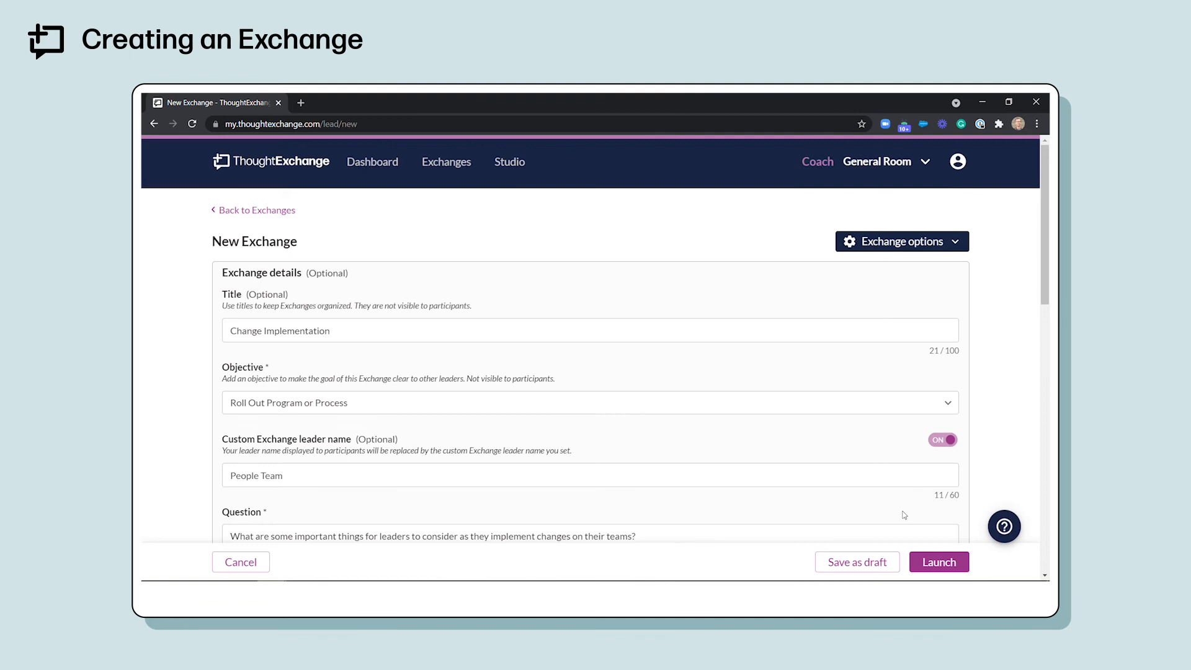
- Launch the Change Implementation Exchange, proceed to inviting participants, and copy the participation link
{"action": "left_click", "coordinate": [939, 562]}
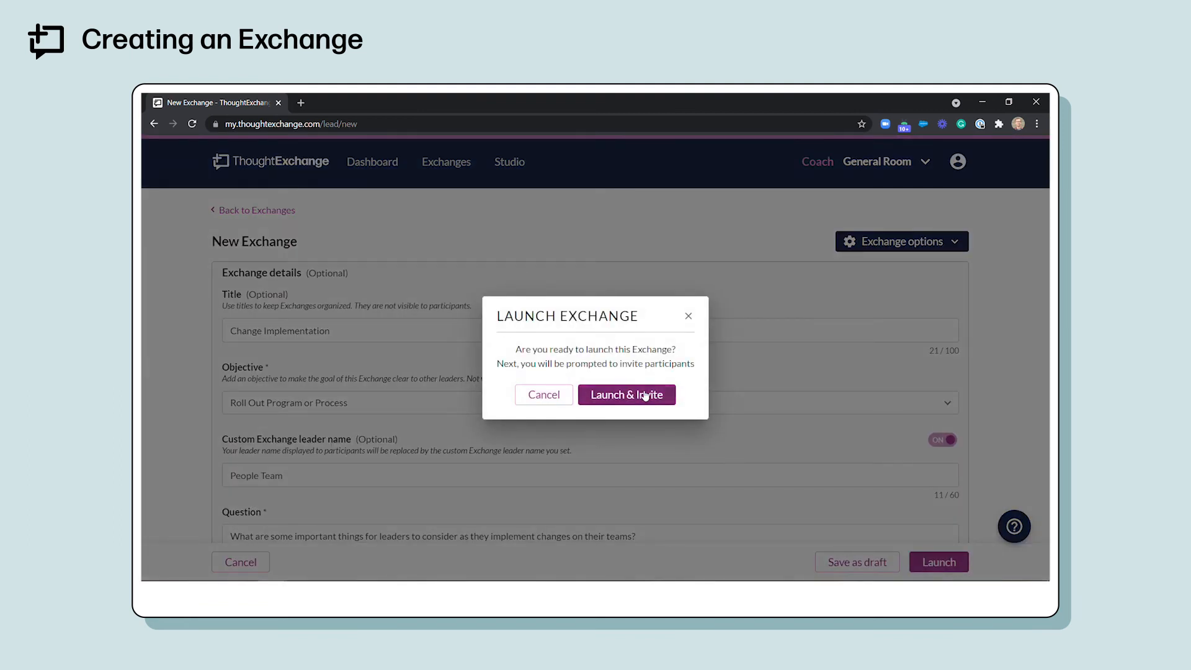
{"action": "left_click", "coordinate": [612, 397]}
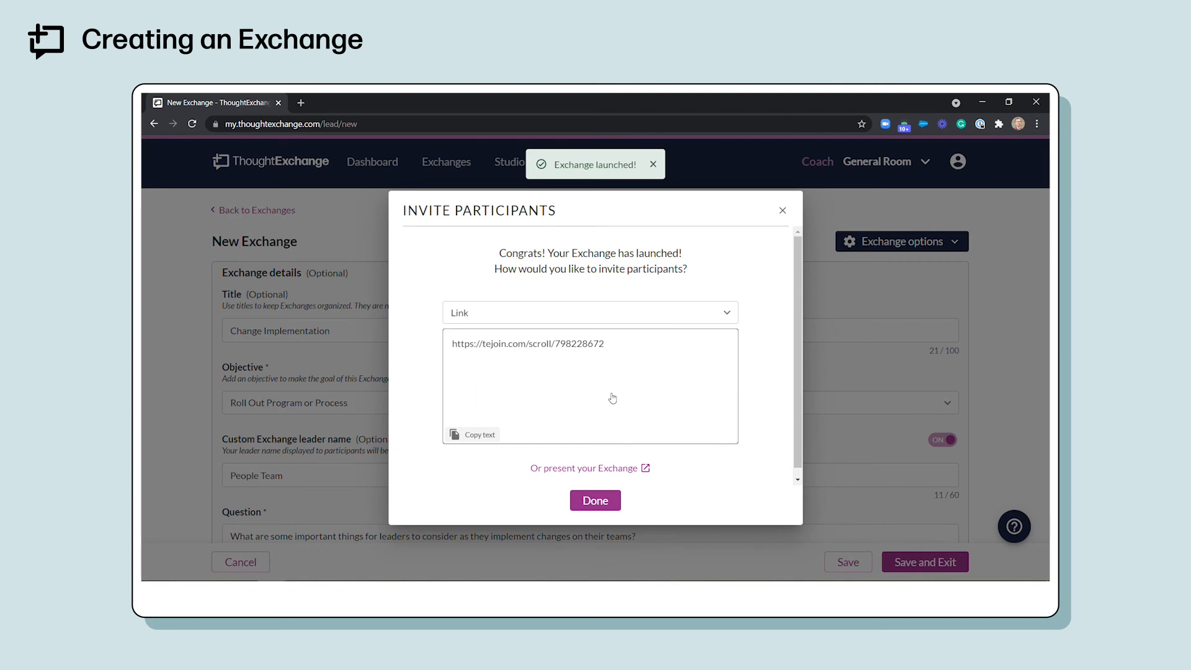
{"action": "left_click", "coordinate": [474, 435]}
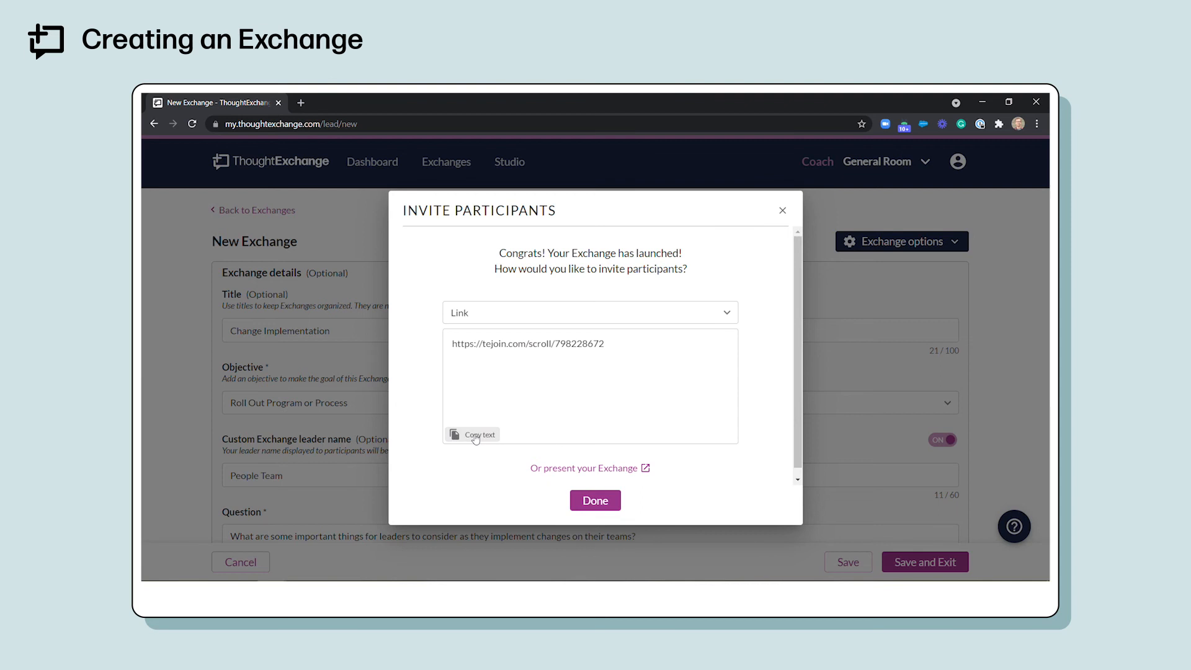
- Review the Email and Exchange code invitation texts, switch back to the Link format, and finish the participant invitation
{"action": "left_click", "coordinate": [588, 315]}
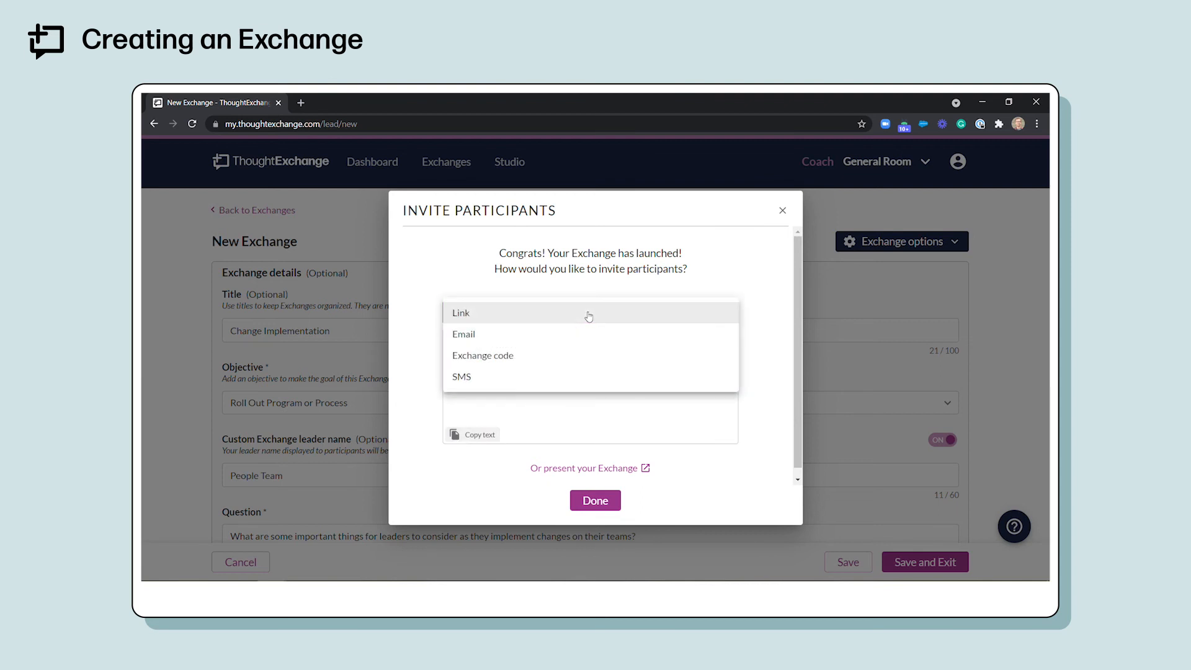
{"action": "left_click", "coordinate": [514, 334]}
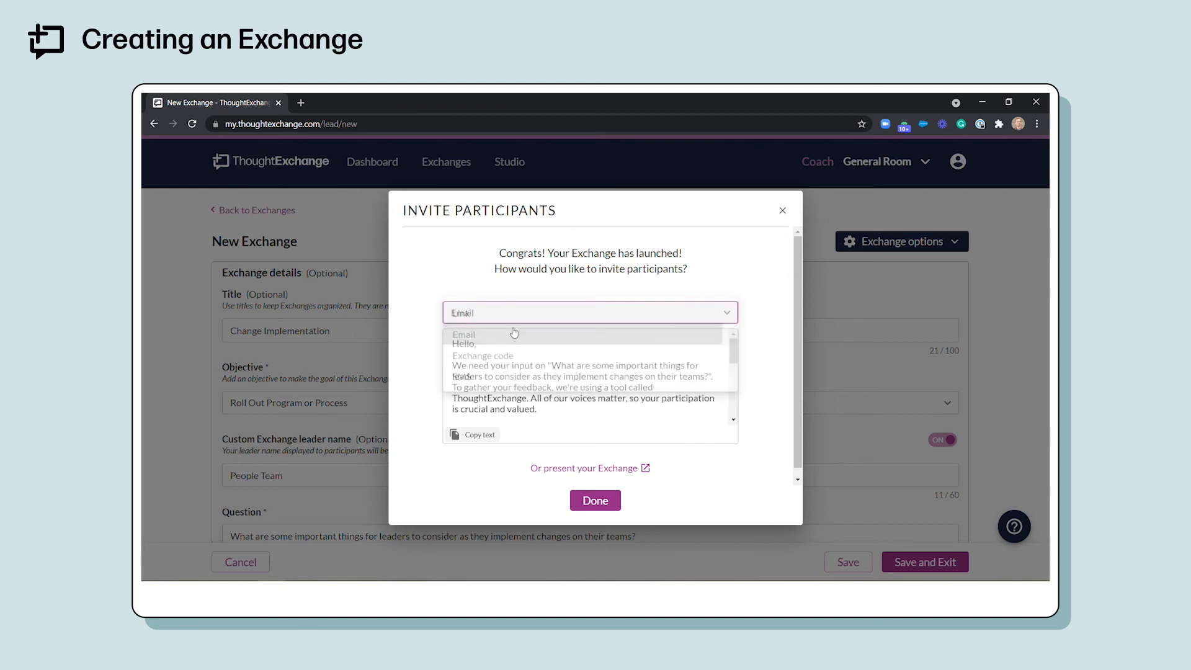
{"action": "left_click", "coordinate": [555, 316]}
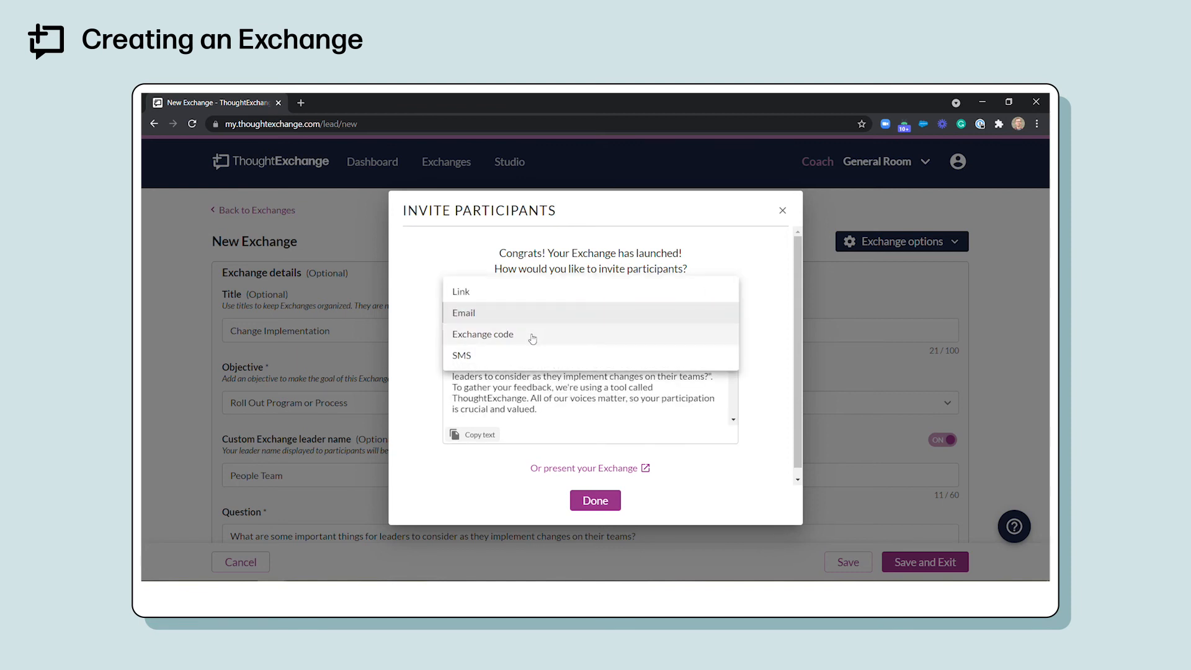
{"action": "left_click", "coordinate": [532, 336]}
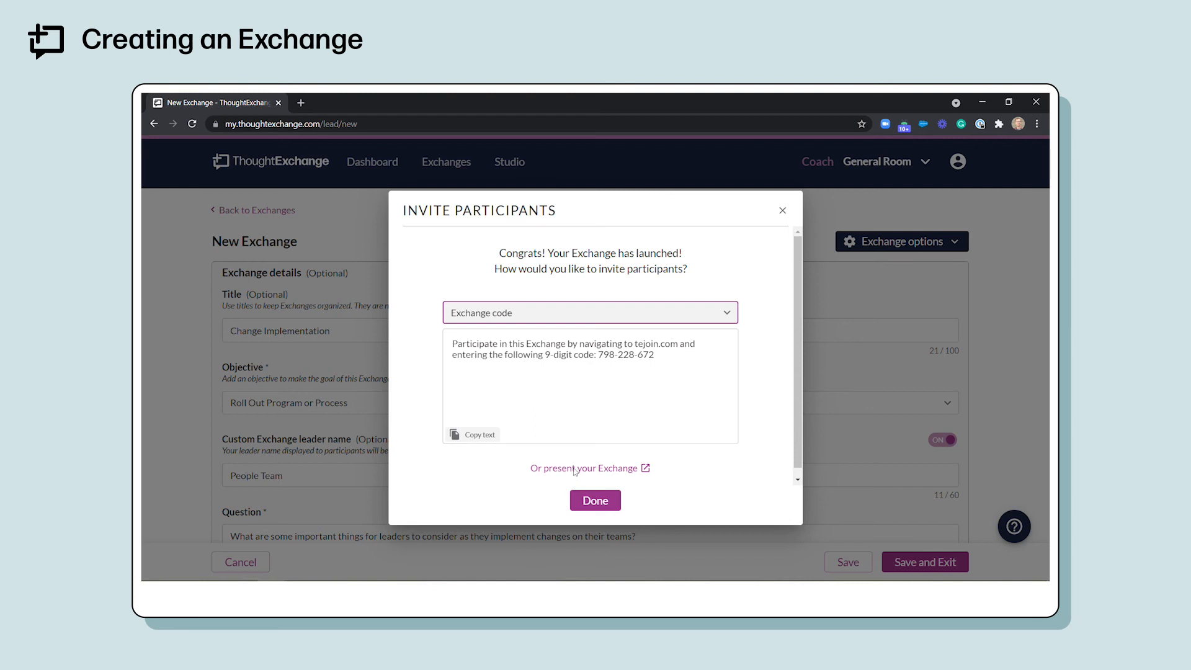
{"action": "left_click", "coordinate": [599, 319]}
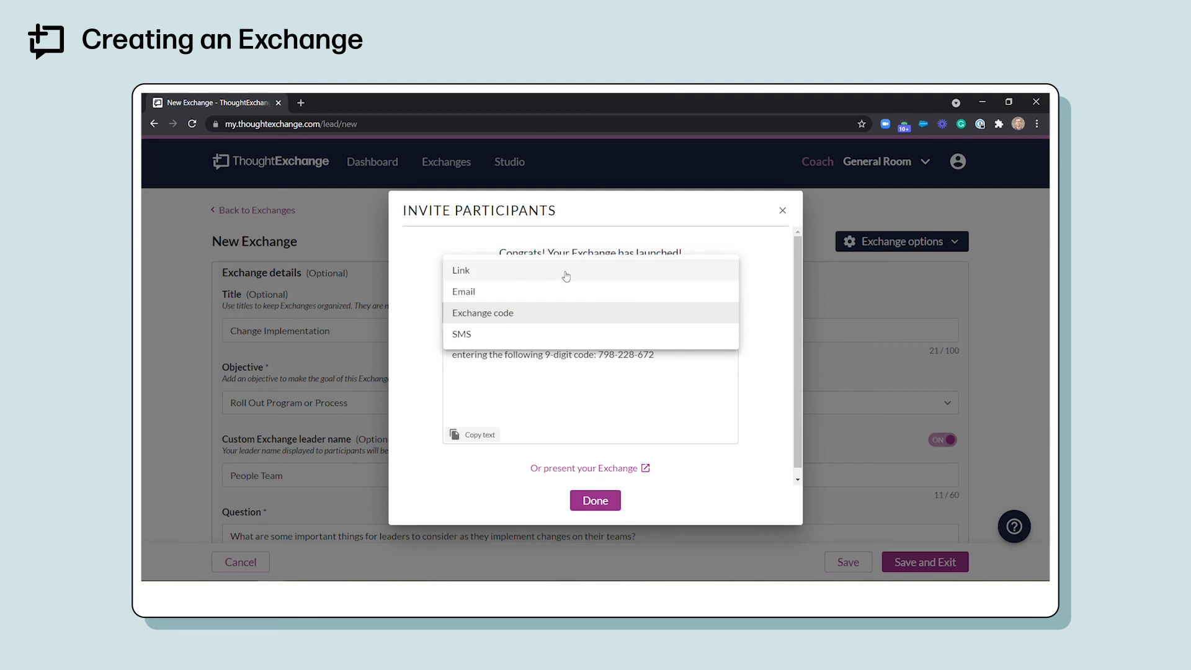
{"action": "left_click", "coordinate": [566, 271]}
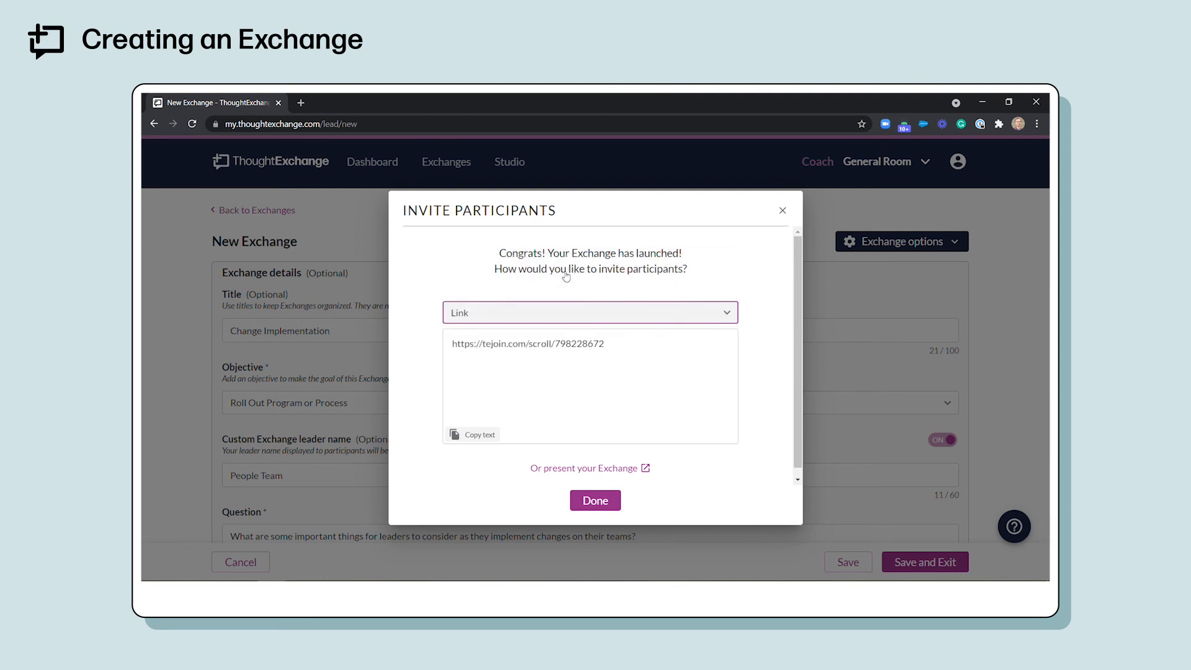
{"action": "left_click", "coordinate": [594, 500]}
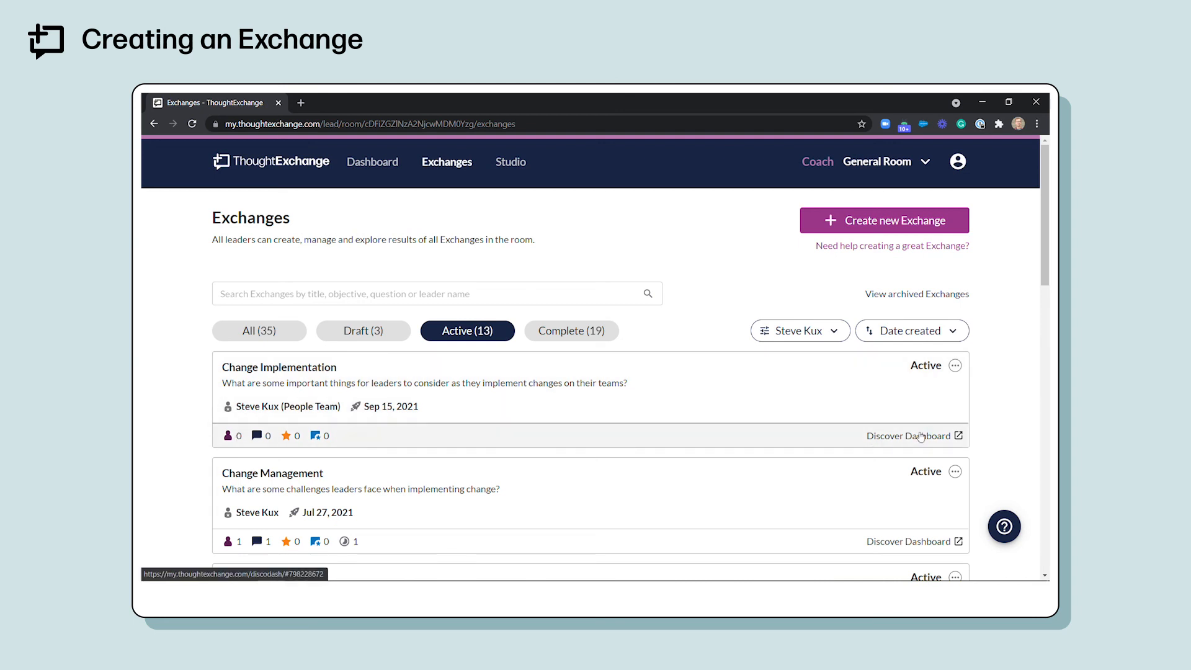
- Show the actions available for the active Change Implementation Exchange and close the list without choosing one
{"action": "left_click", "coordinate": [955, 365]}
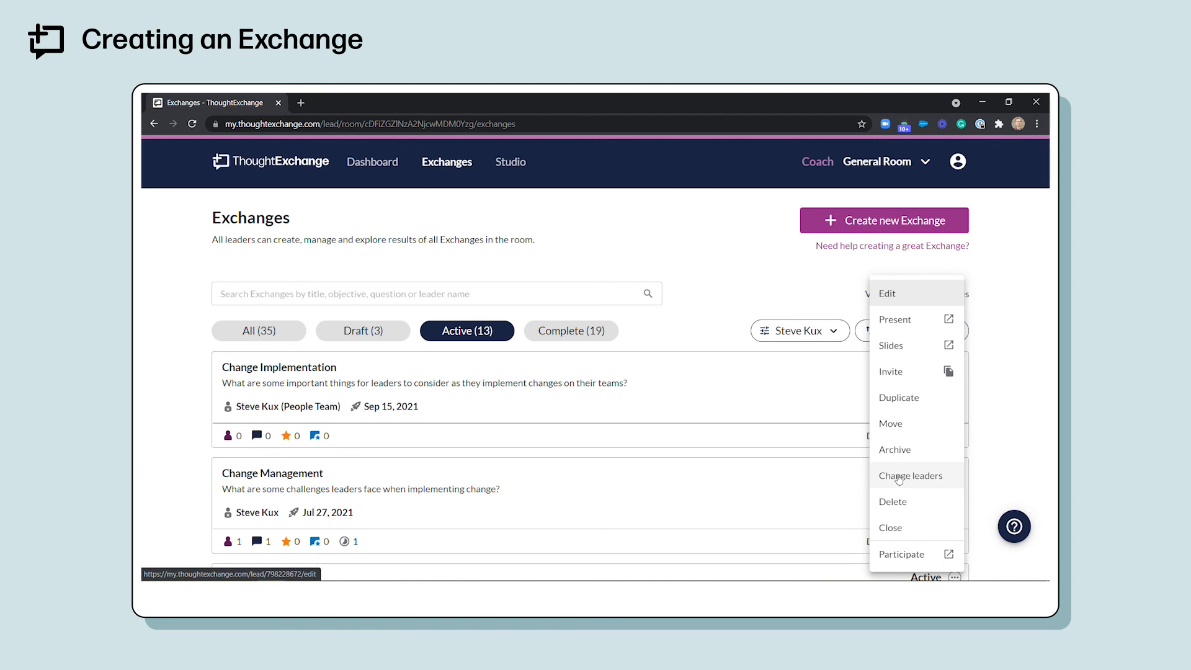
{"action": "left_click", "coordinate": [986, 395]}
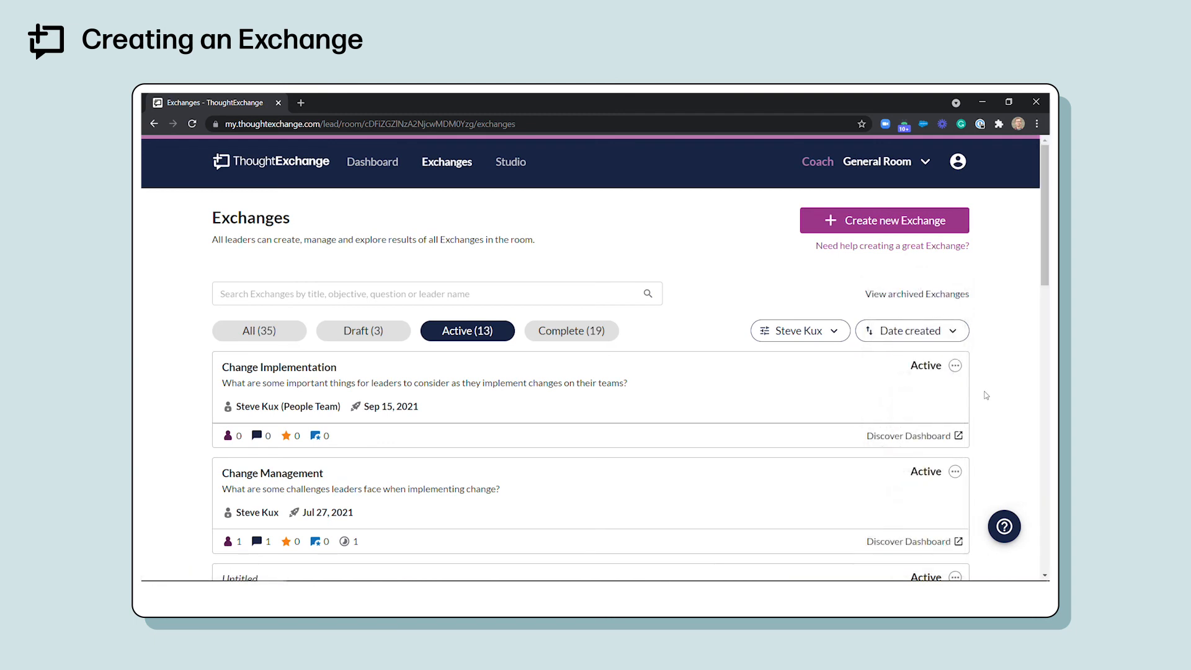